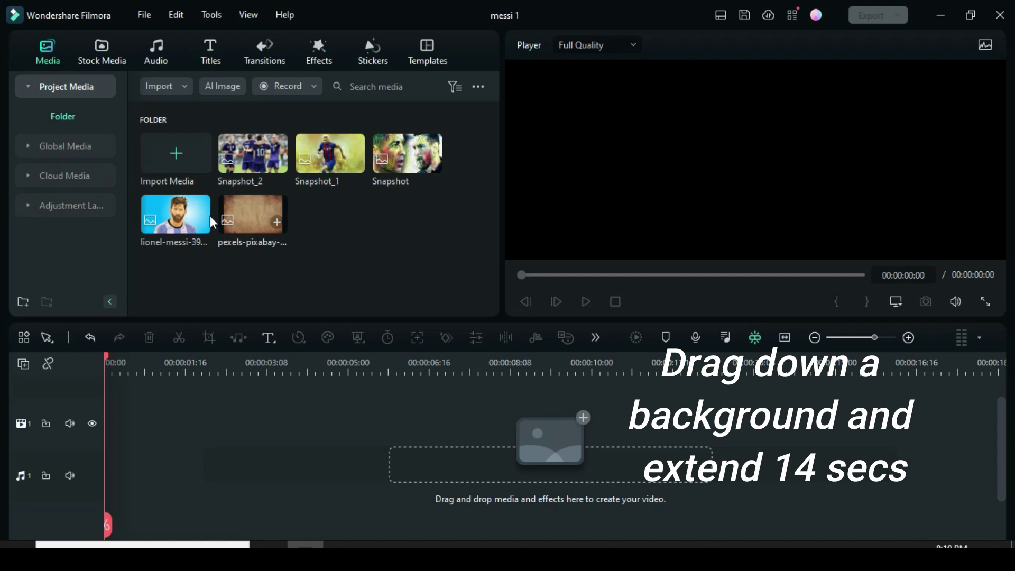
# - Place the parchment background on the timeline, crop it to fit, and extend it to 14 seconds
pyautogui.moveTo(243, 216); pyautogui.dragTo(179, 420)
pyautogui.rightClick(188, 419)
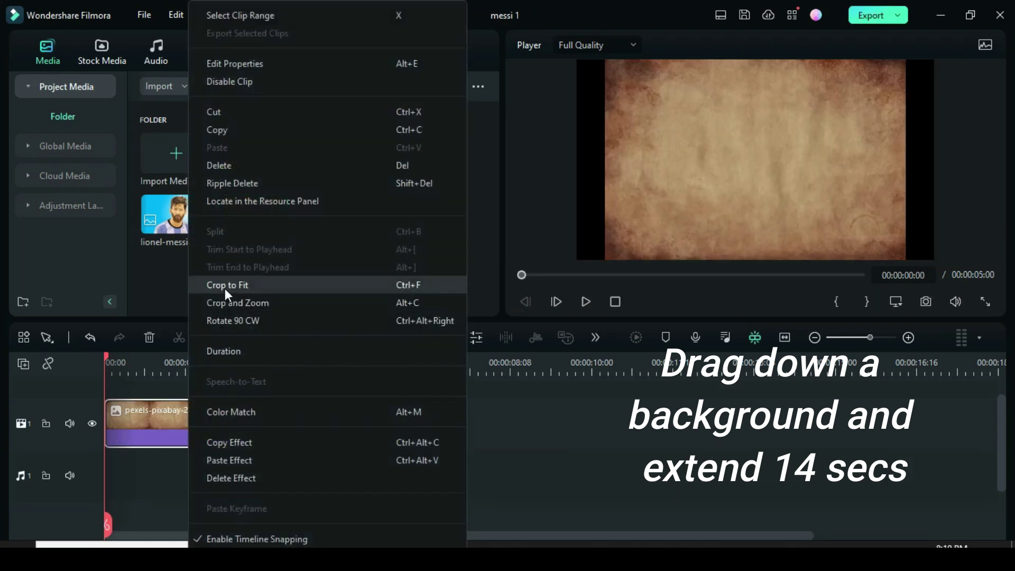
pyautogui.click(224, 288)
pyautogui.moveTo(346, 423); pyautogui.dragTo(786, 437)
# - Add Pink Trend Vlog Overlay 04 above the background, stretch it to match, and preview
pyautogui.click(320, 50)
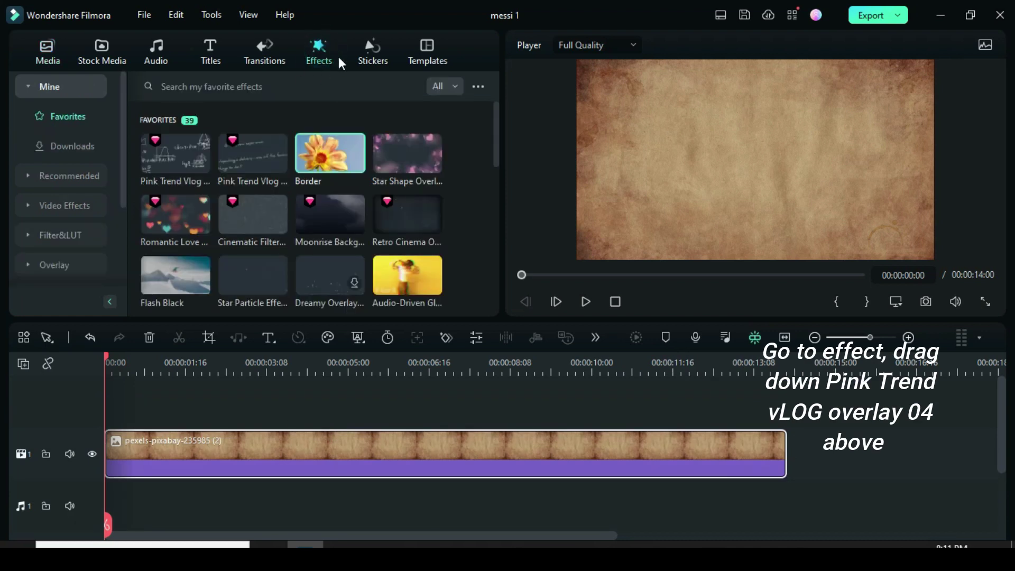
pyautogui.moveTo(175, 153); pyautogui.dragTo(222, 439)
pyautogui.moveTo(347, 439); pyautogui.dragTo(784, 448)
pyautogui.click(586, 302)
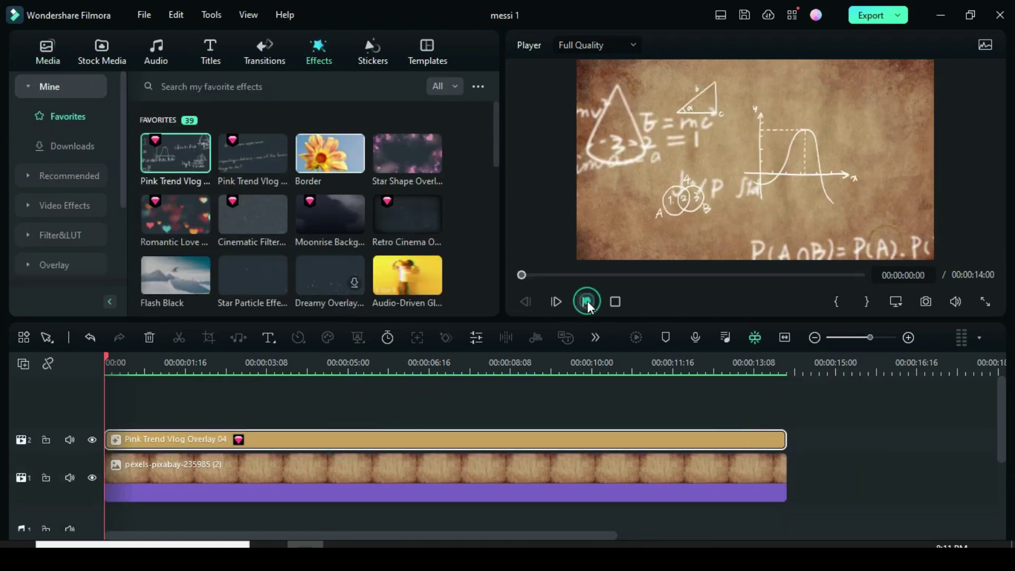
pyautogui.click(586, 302)
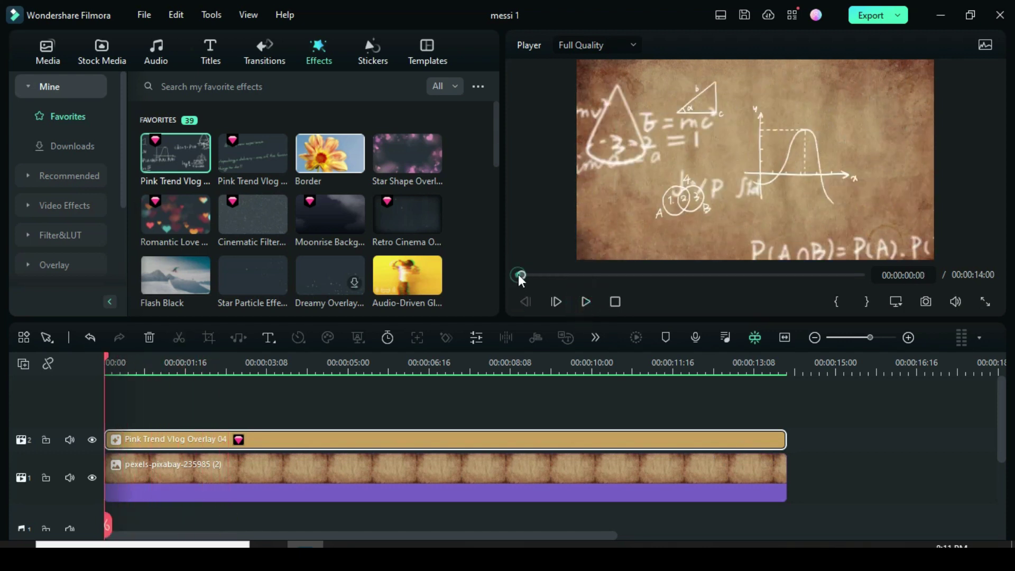
pyautogui.click(32, 51)
# - Place the Messi picture on track 3 for the full length and apply the Border effect
pyautogui.moveTo(174, 214); pyautogui.dragTo(159, 410)
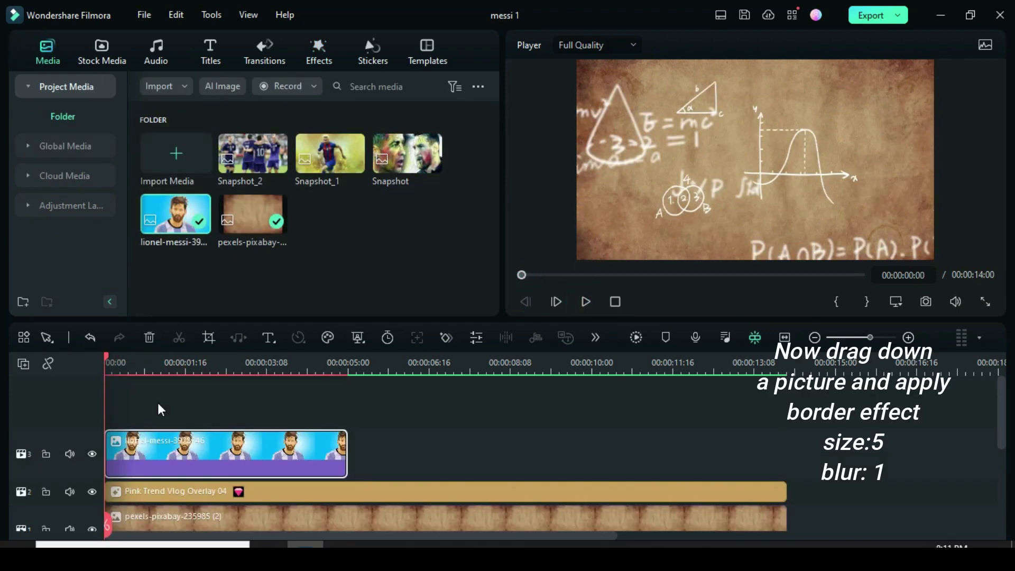
pyautogui.moveTo(351, 439); pyautogui.dragTo(786, 443)
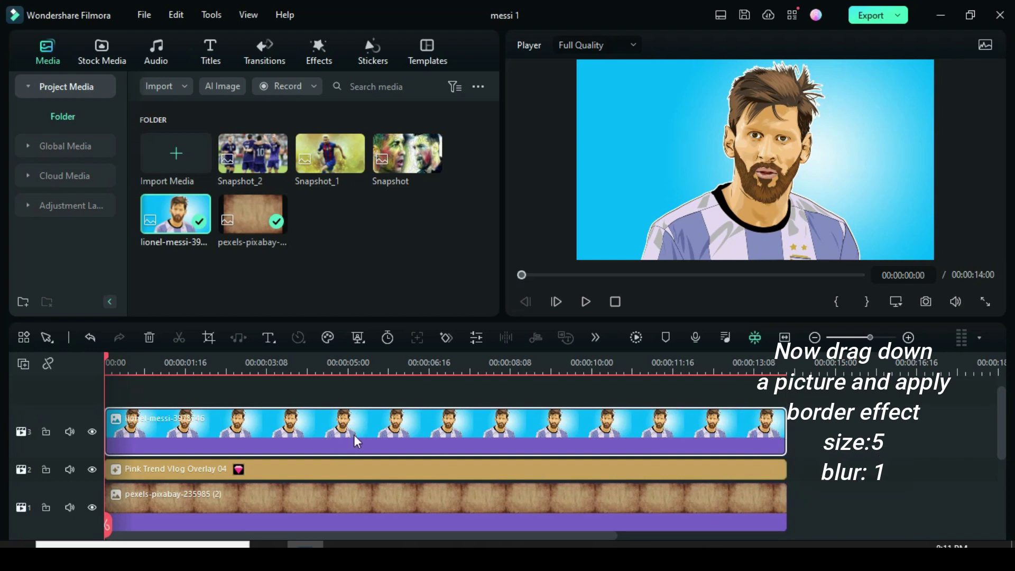
pyautogui.click(319, 51)
pyautogui.moveTo(330, 154); pyautogui.dragTo(231, 430)
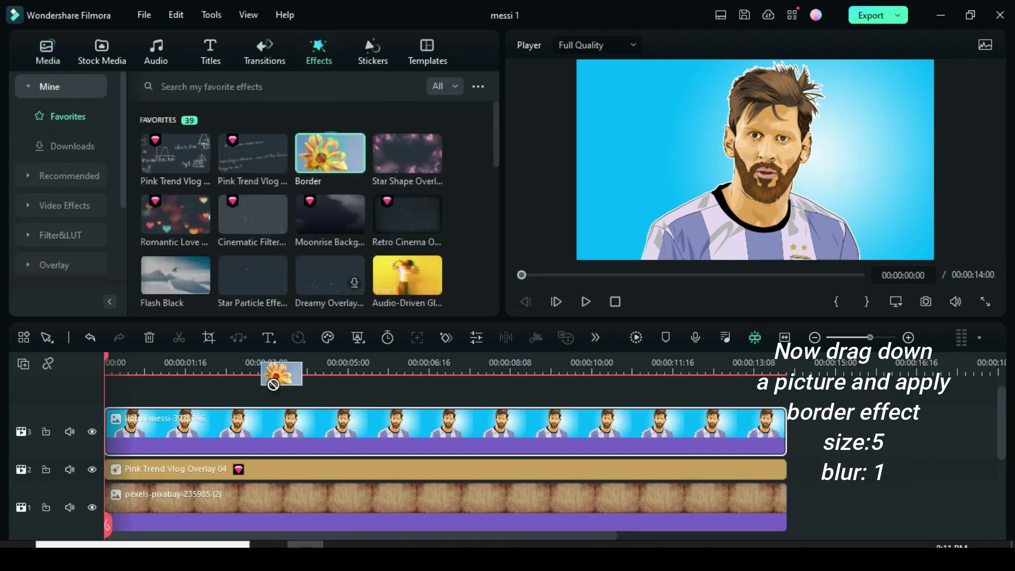
# - Set the Messi clip's Border effect to size 5 and blur 1
pyautogui.doubleClick(231, 430)
pyautogui.click(144, 47)
pyautogui.doubleClick(449, 147)
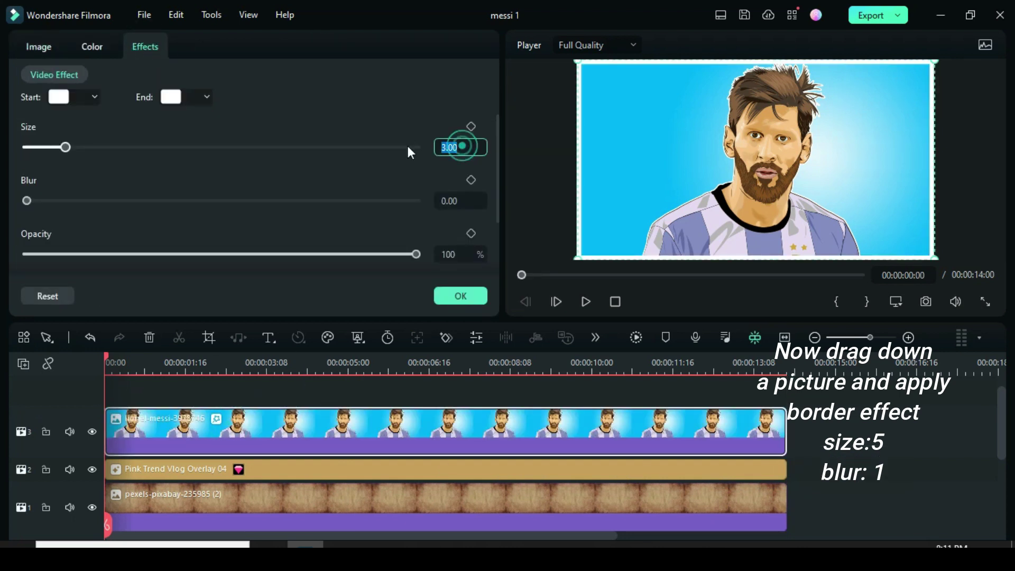
pyautogui.write('5')
pyautogui.press('Return')
pyautogui.doubleClick(449, 200)
pyautogui.write('1')
pyautogui.press('Return')
pyautogui.click(456, 294)
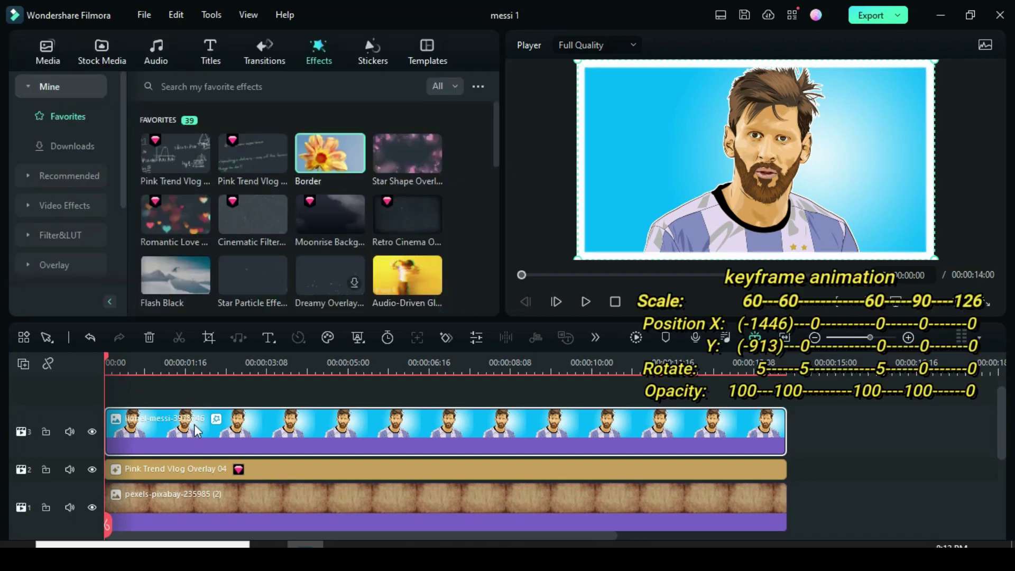
# - Add transform and opacity keyframes at the Messi clip's start with scale 60%
pyautogui.doubleClick(194, 424)
pyautogui.click(38, 47)
pyautogui.scroll(2, 492, 133)
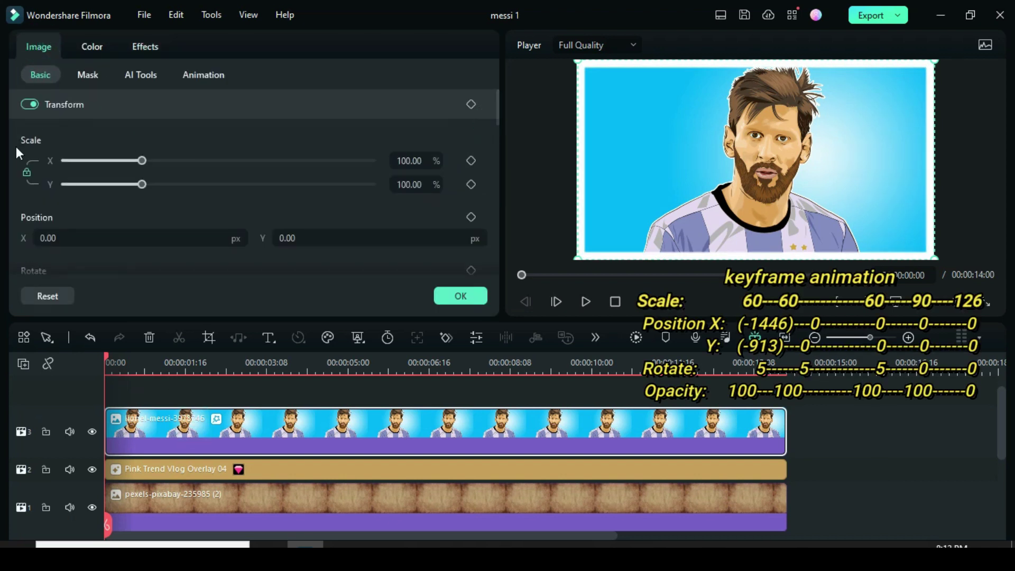
pyautogui.click(471, 160)
pyautogui.moveTo(497, 108)
pyautogui.mouseDown()
pyautogui.moveTo(496, 132)
pyautogui.moveTo(481, 154)
pyautogui.moveTo(497, 161)
pyautogui.moveTo(493, 88)
pyautogui.mouseUp()
pyautogui.click(469, 175)
pyautogui.click(471, 193)
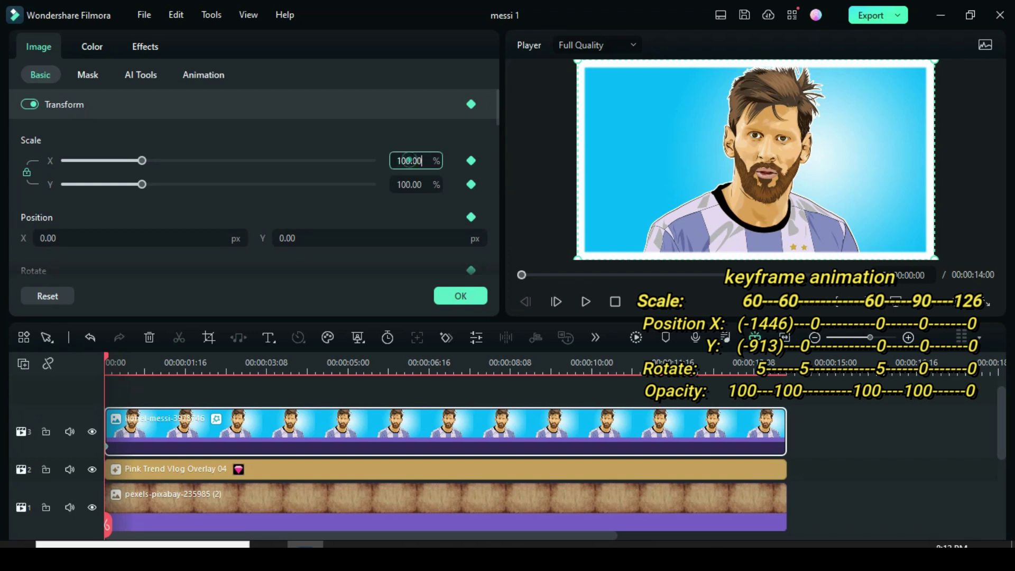
pyautogui.press('BackSpace')
pyautogui.write('60')
pyautogui.press('Return')
# - Shrink the preview and move the Messi picture off-screen to position -1446, -913
pyautogui.rightClick(672, 290)
pyautogui.moveTo(713, 390)
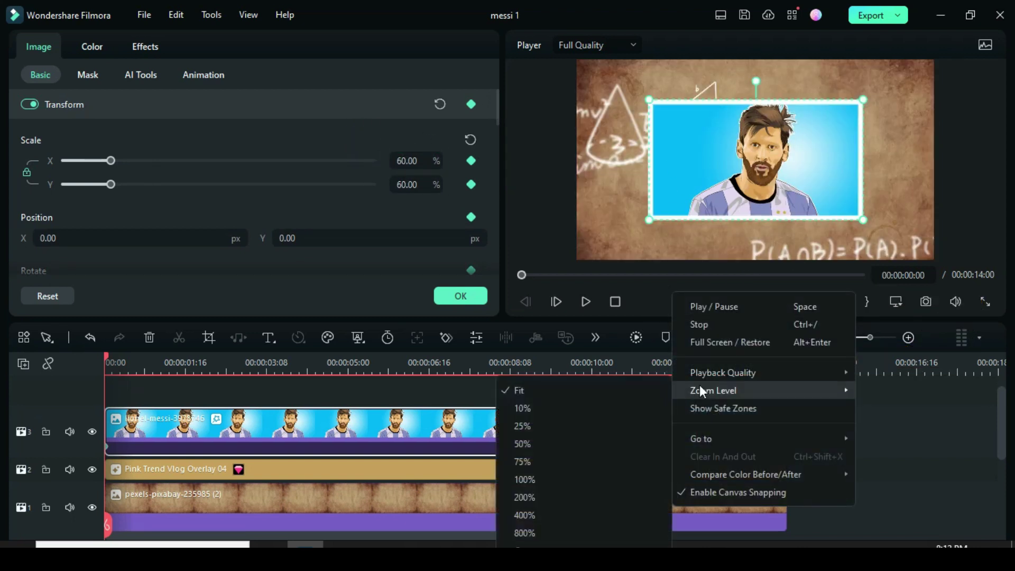
pyautogui.click(524, 424)
pyautogui.doubleClick(68, 238)
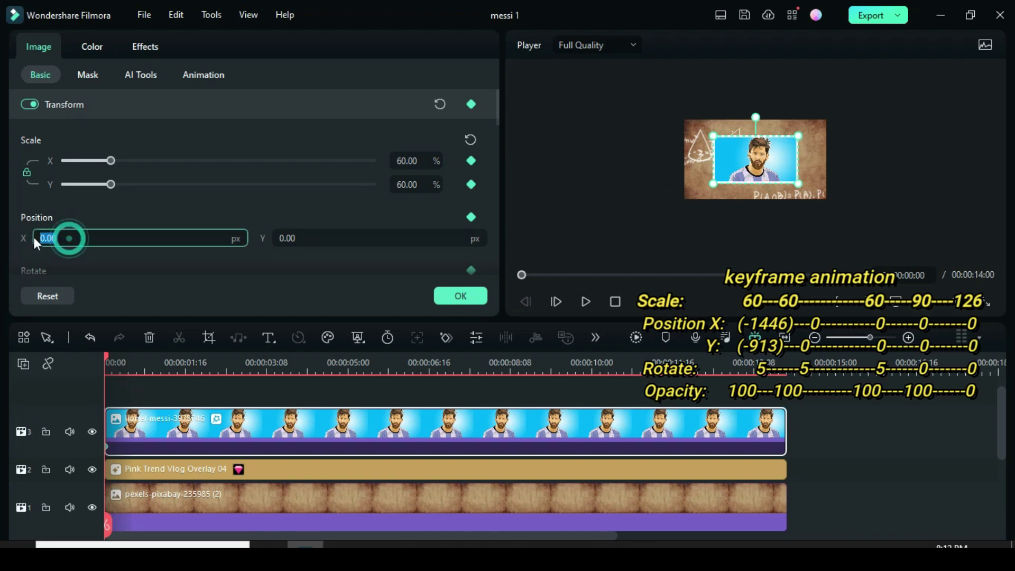
pyautogui.write('-1446')
pyautogui.press('Return')
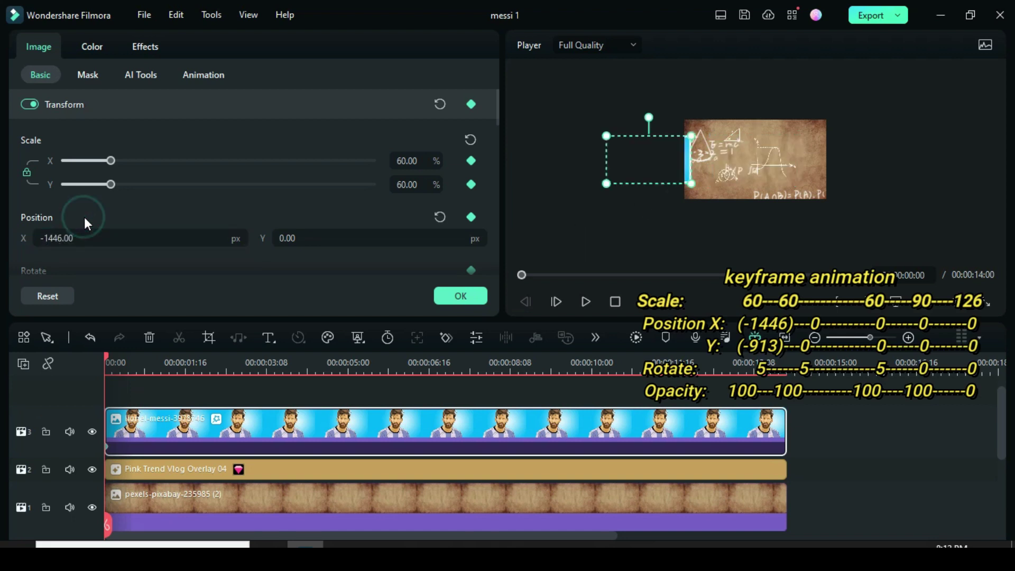
pyautogui.doubleClick(296, 238)
pyautogui.write('-')
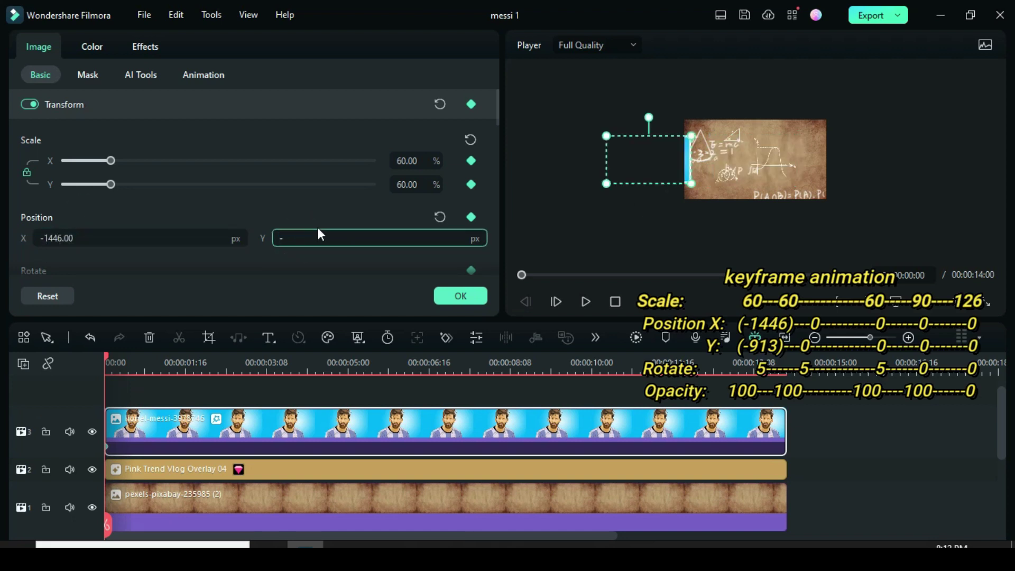
pyautogui.write('913')
pyautogui.click(323, 214)
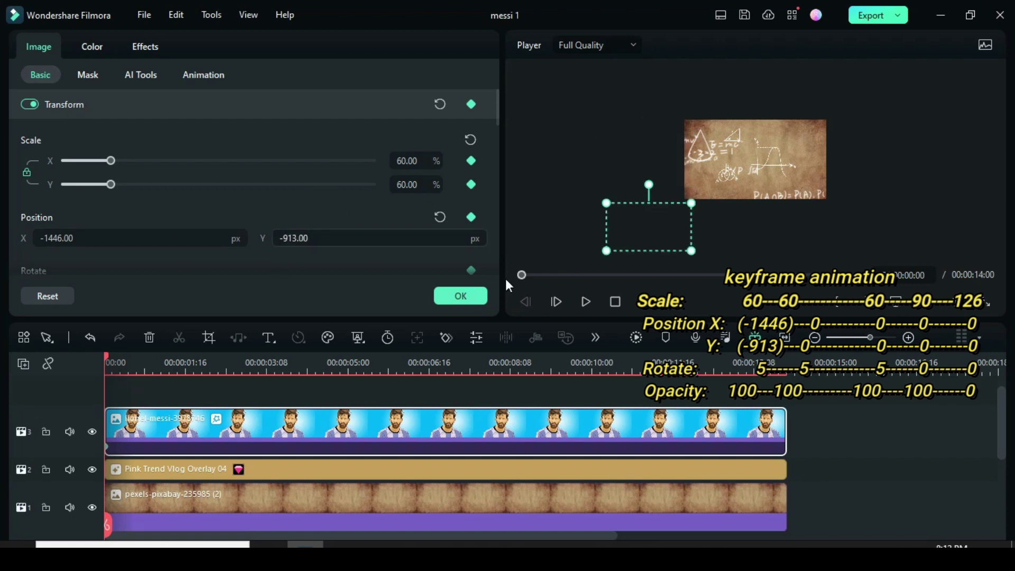
pyautogui.moveTo(495, 117); pyautogui.dragTo(496, 136)
# - Rotate the Messi picture 5° at the first keyframe
pyautogui.doubleClick(85, 198)
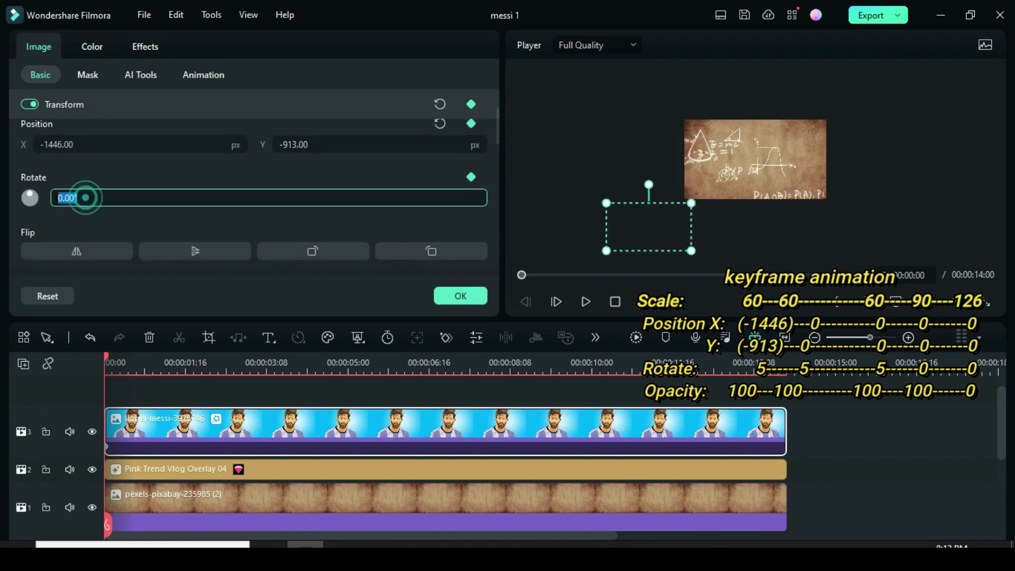
pyautogui.write('5')
pyautogui.click(143, 175)
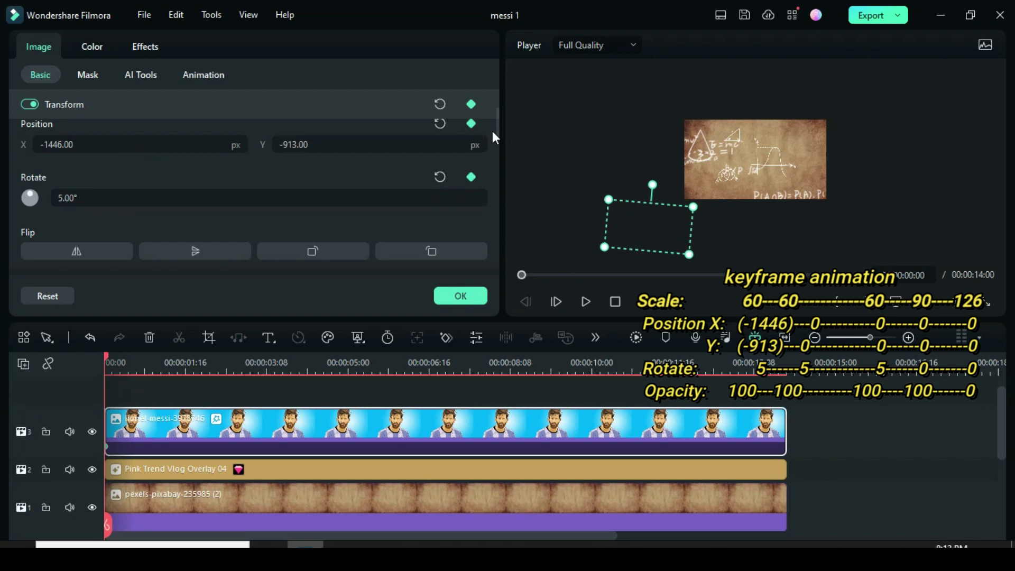
pyautogui.moveTo(493, 138)
pyautogui.mouseDown()
pyautogui.moveTo(498, 127)
pyautogui.moveTo(500, 167)
pyautogui.mouseUp()
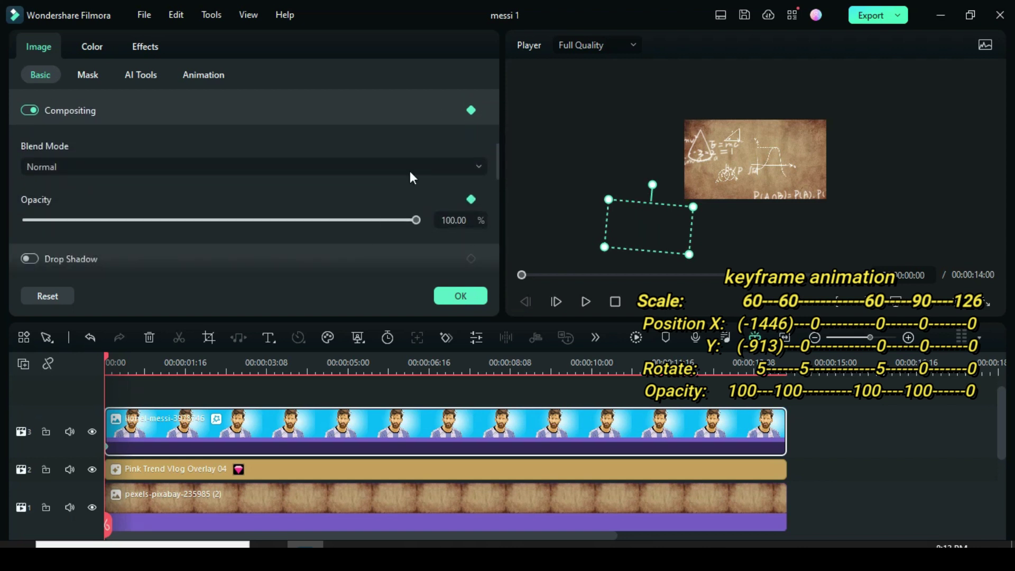
pyautogui.moveTo(497, 167); pyautogui.dragTo(500, 97)
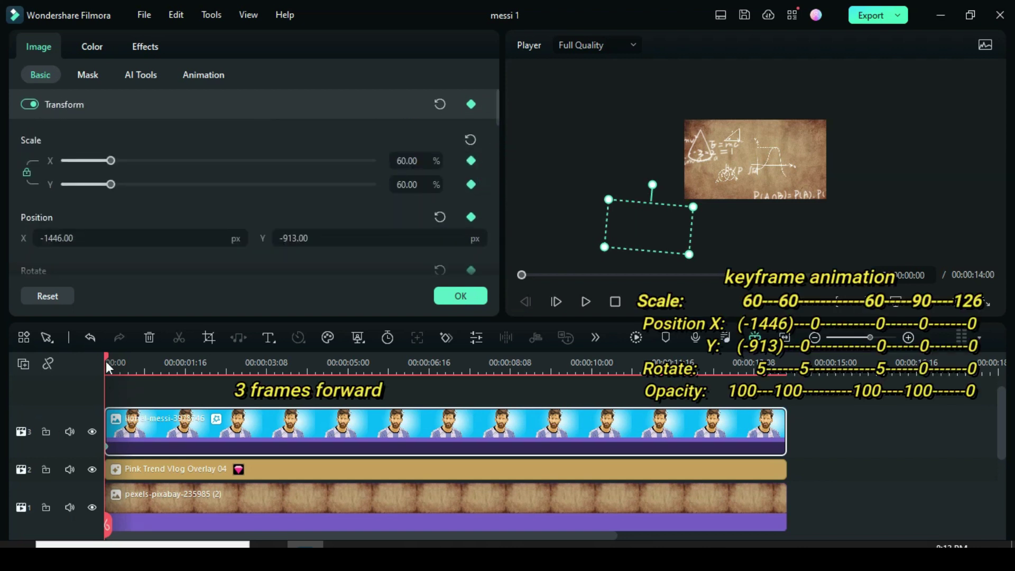
# - Three frames in, add rotation and opacity keyframes and reset the position to 0, 0
pyautogui.moveTo(110, 354); pyautogui.dragTo(131, 355)
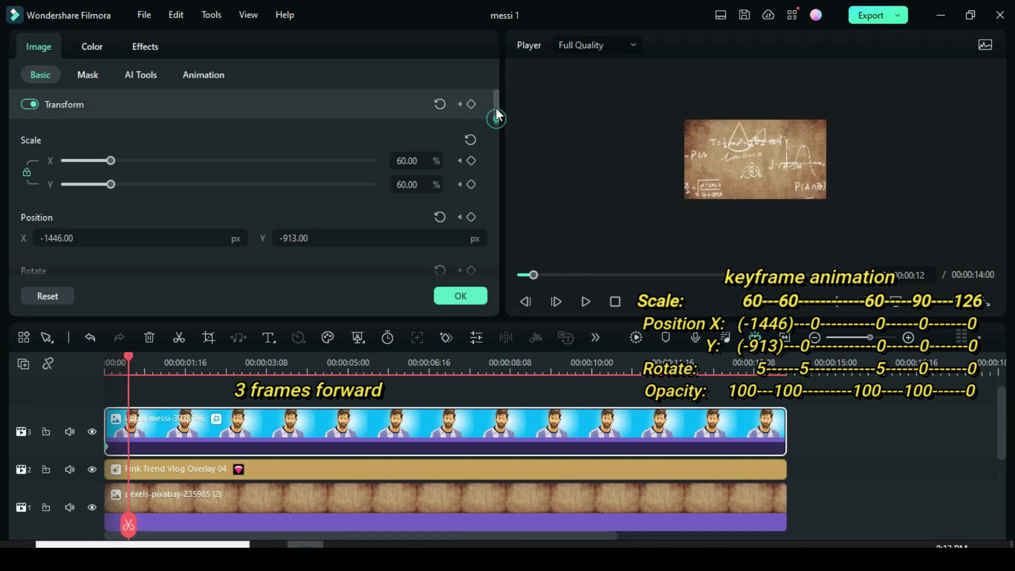
pyautogui.scroll(-3, 490, 159)
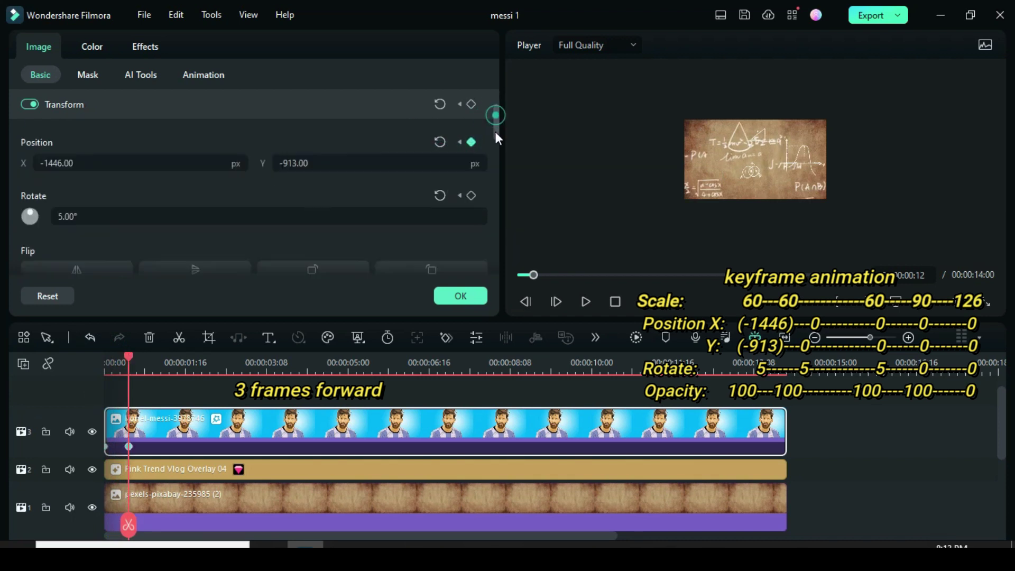
pyautogui.click(471, 162)
pyautogui.scroll(-3, 494, 159)
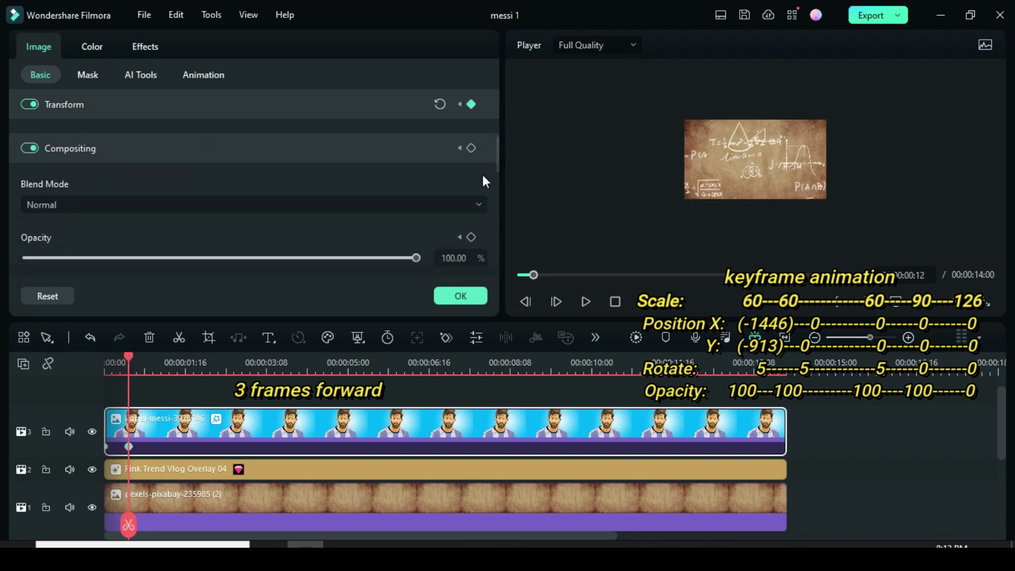
pyautogui.scroll(-2, 494, 160)
pyautogui.click(471, 184)
pyautogui.moveTo(498, 170); pyautogui.dragTo(502, 113)
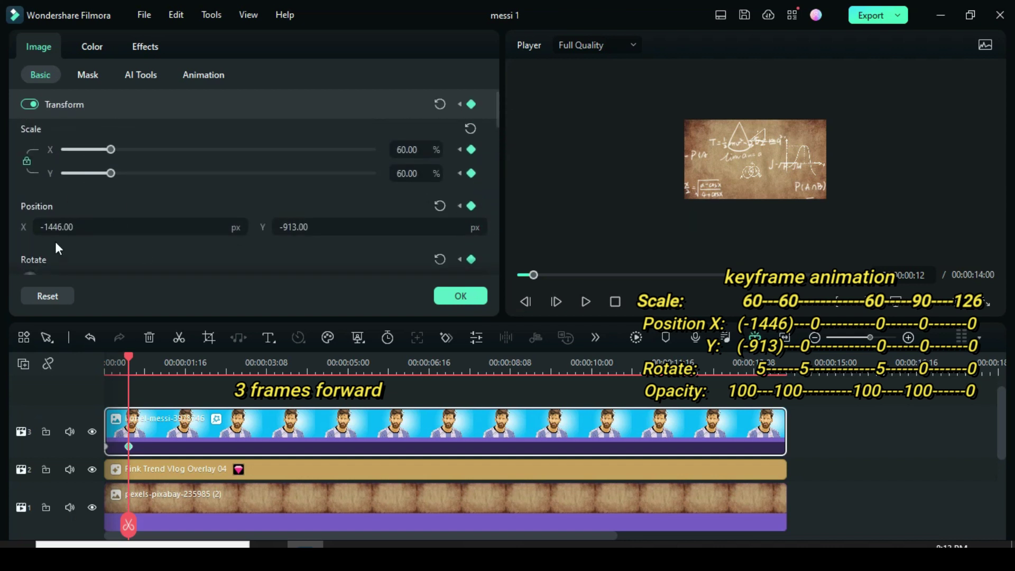
pyautogui.click(438, 207)
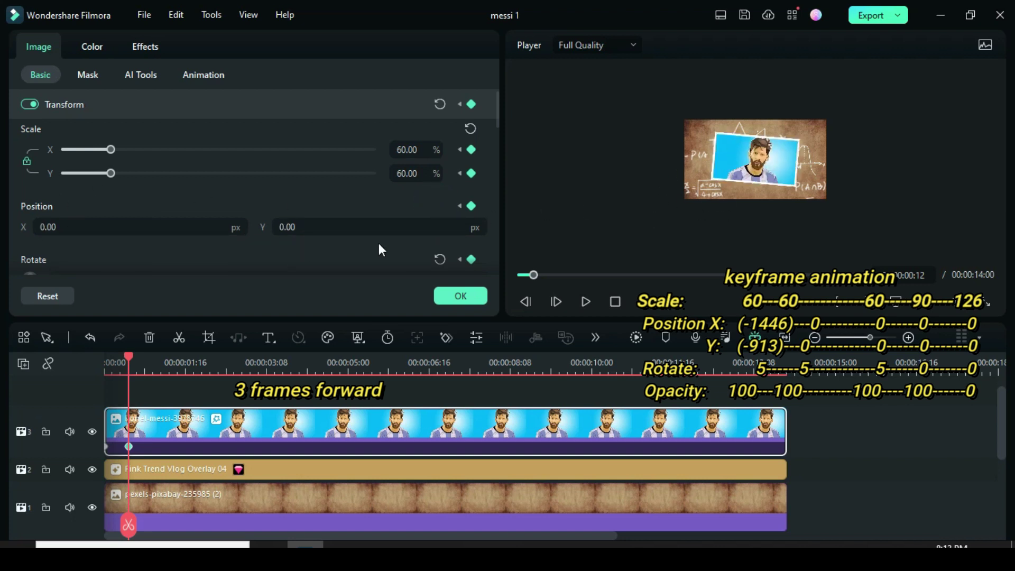
pyautogui.moveTo(126, 357)
pyautogui.mouseDown()
pyautogui.moveTo(472, 371)
pyautogui.moveTo(568, 393)
pyautogui.mouseUp()
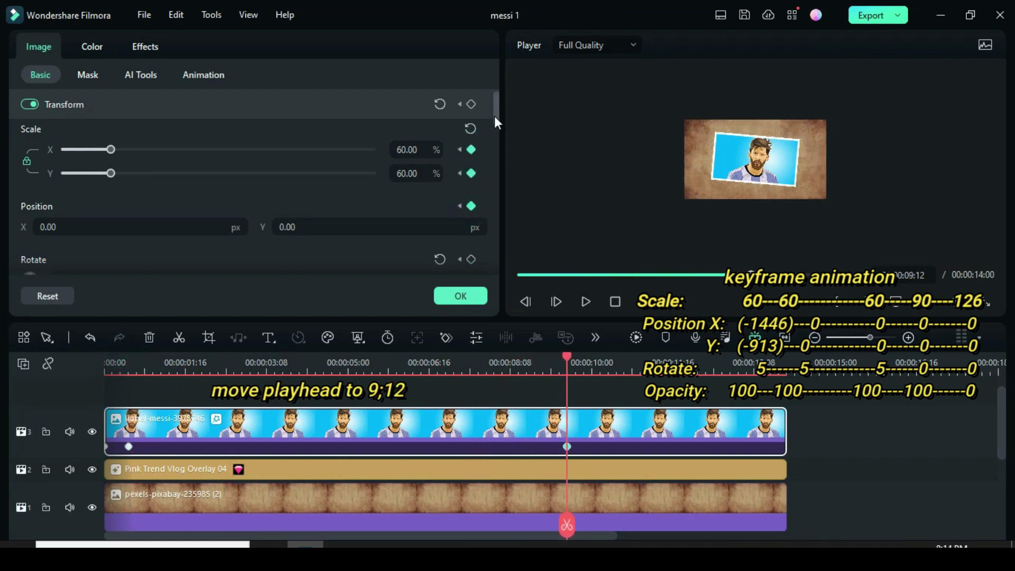
# - Add rotation and opacity keyframes at the later playhead position to hold the picture
pyautogui.scroll(-1, 489, 137)
pyautogui.click(471, 222)
pyautogui.moveTo(497, 121); pyautogui.dragTo(496, 147)
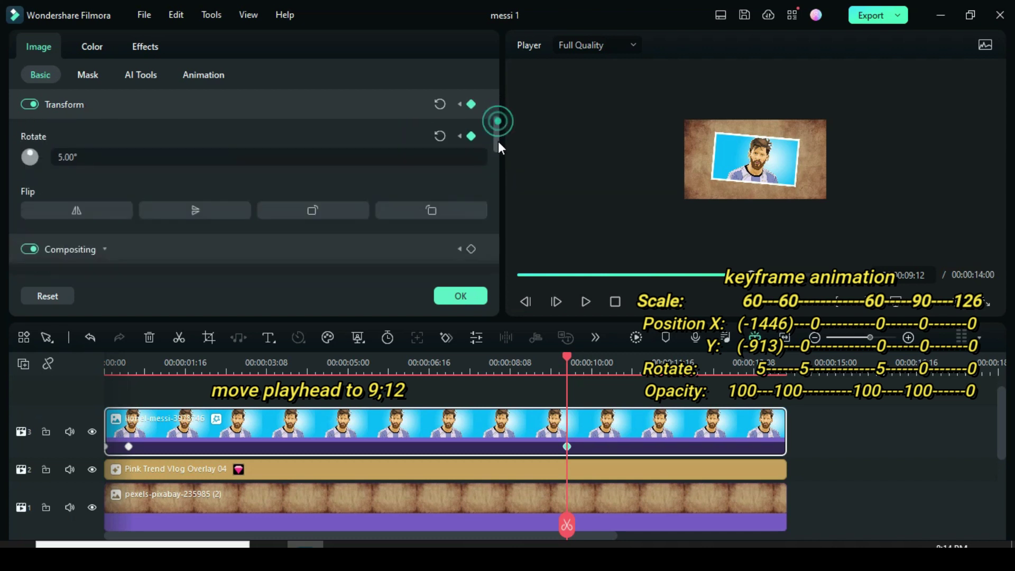
pyautogui.scroll(-3, 476, 174)
pyautogui.click(472, 191)
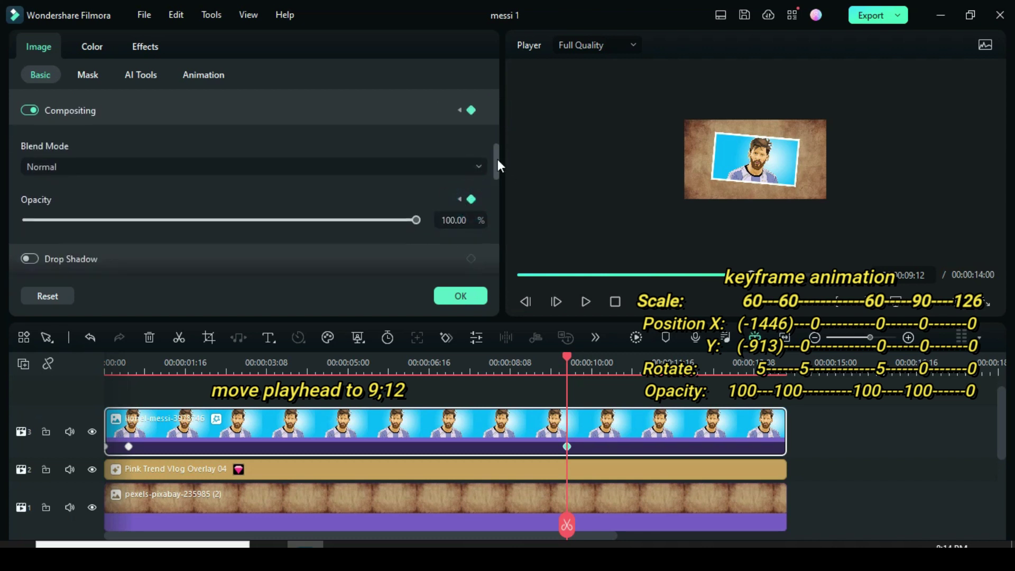
pyautogui.moveTo(497, 160); pyautogui.dragTo(501, 111)
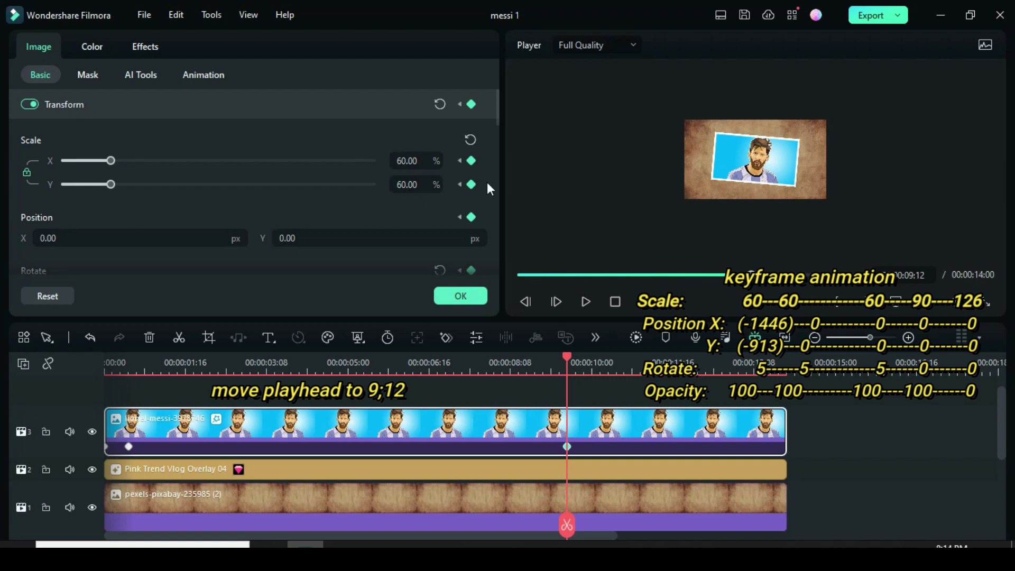
pyautogui.moveTo(498, 99); pyautogui.dragTo(493, 172)
pyautogui.scroll(-2, 496, 167)
pyautogui.scroll(-2, 497, 160)
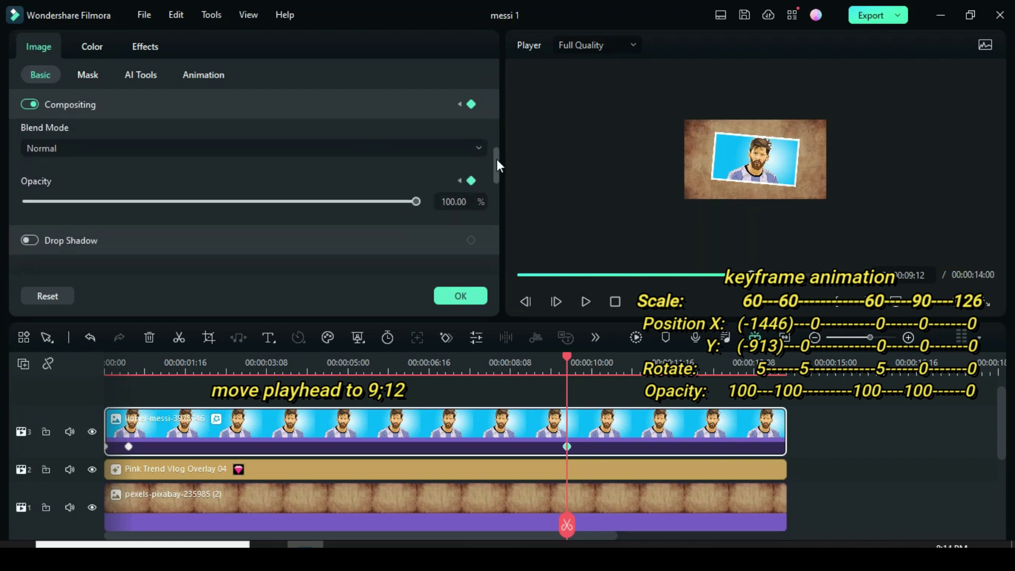
pyautogui.scroll(8, 497, 159)
# - Near 11:04, set the Messi picture's scale to 90% and its rotation to 0°
pyautogui.moveTo(570, 371)
pyautogui.mouseDown()
pyautogui.moveTo(574, 356)
pyautogui.moveTo(630, 355)
pyautogui.mouseUp()
pyautogui.press('Right')
pyautogui.press('Right')
pyautogui.press('Right')
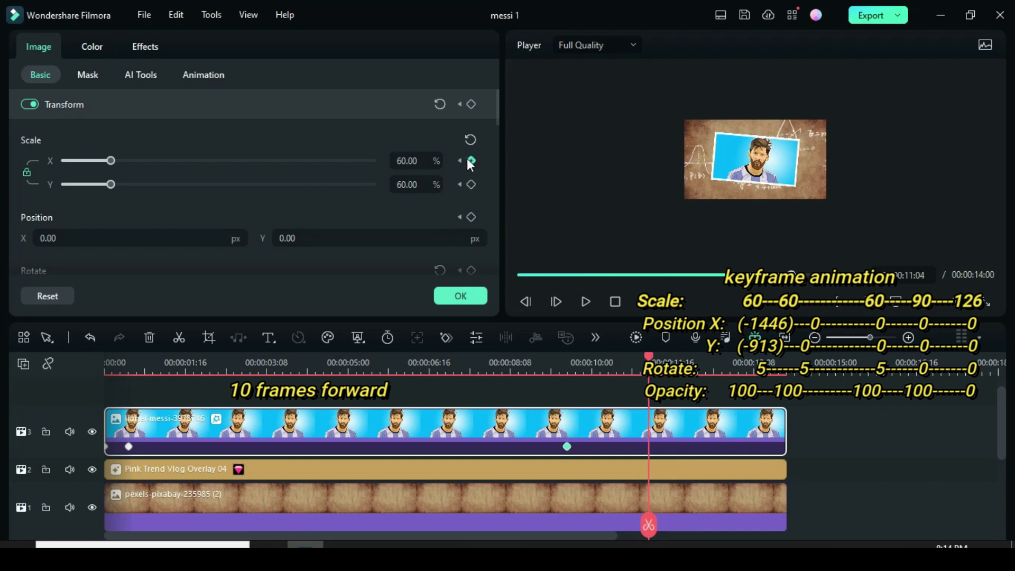
pyautogui.scroll(-2, 476, 159)
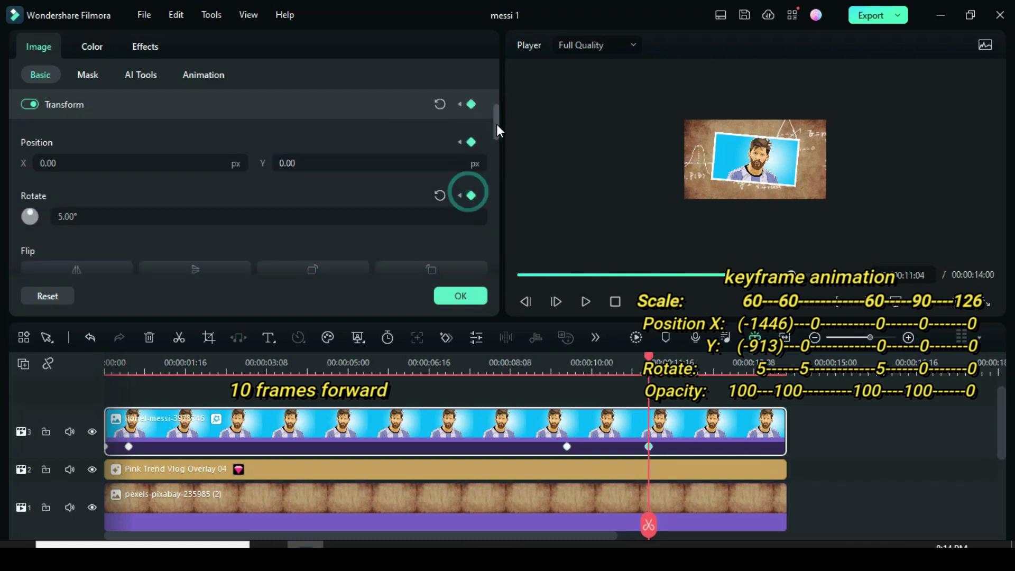
pyautogui.scroll(-5, 497, 138)
pyautogui.scroll(-2, 482, 174)
pyautogui.scroll(8, 483, 150)
pyautogui.scroll(1, 500, 101)
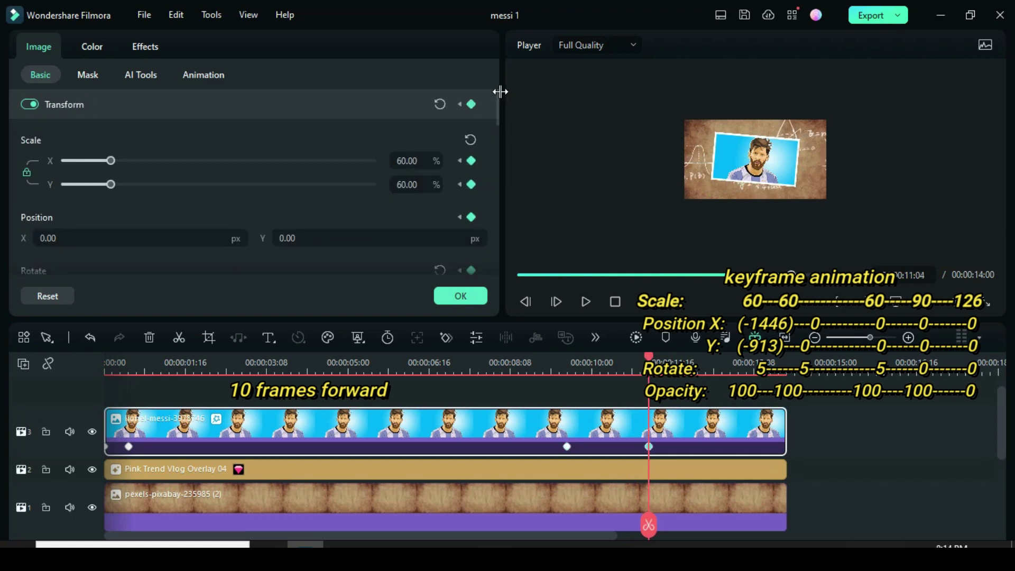
pyautogui.moveTo(416, 160); pyautogui.dragTo(387, 161)
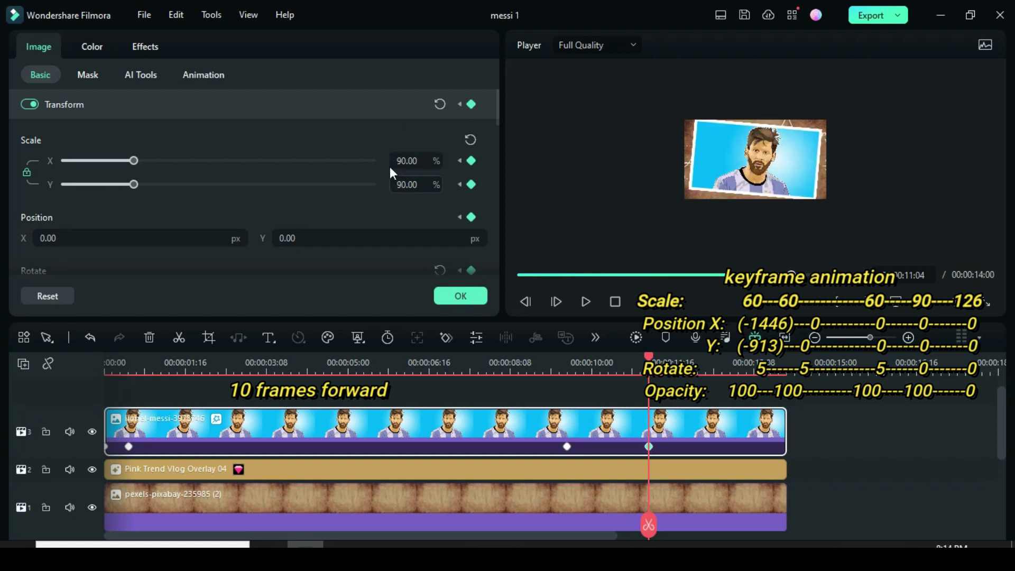
pyautogui.moveTo(495, 113); pyautogui.dragTo(495, 131)
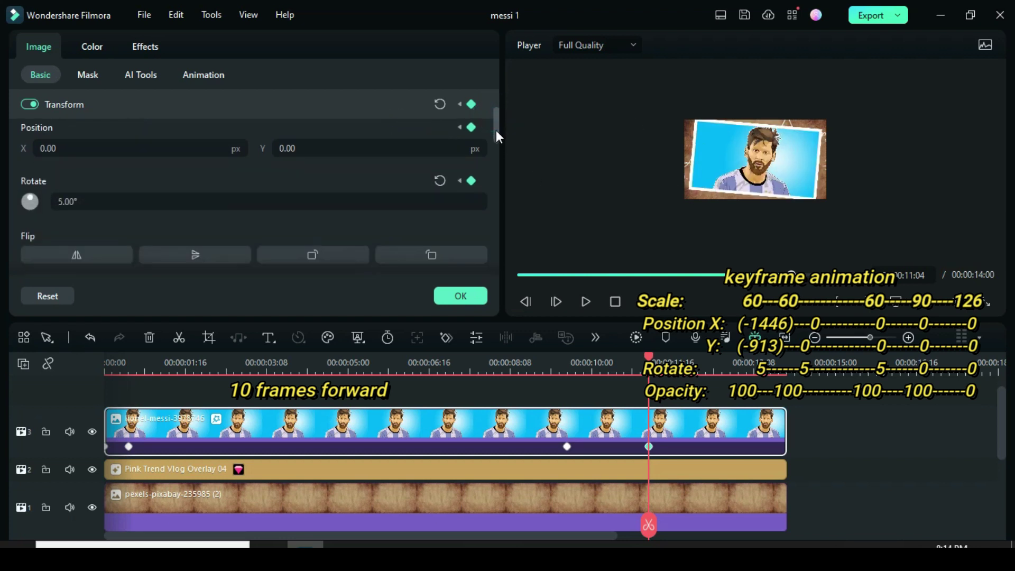
pyautogui.click(435, 181)
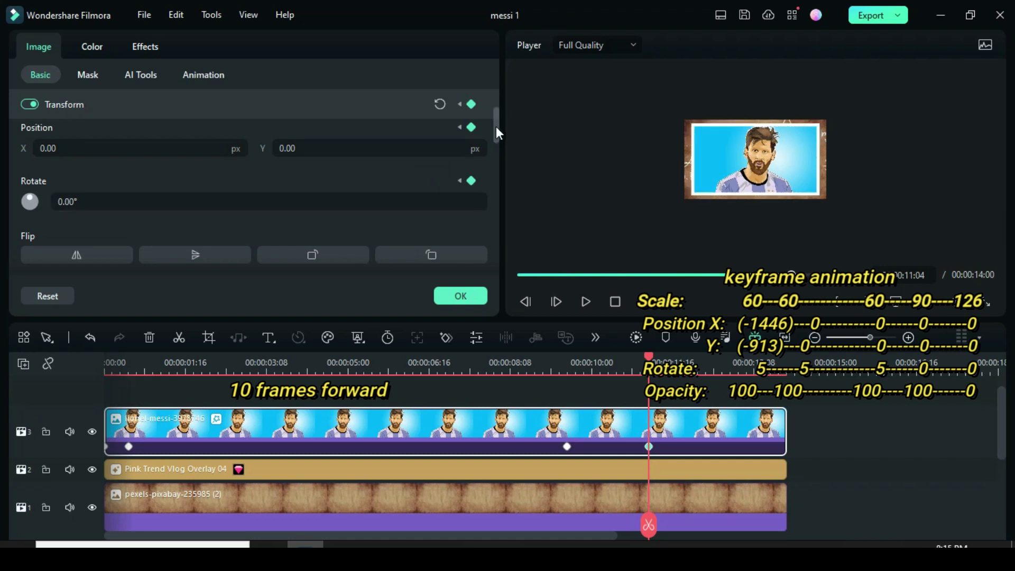
pyautogui.moveTo(496, 127); pyautogui.dragTo(497, 151)
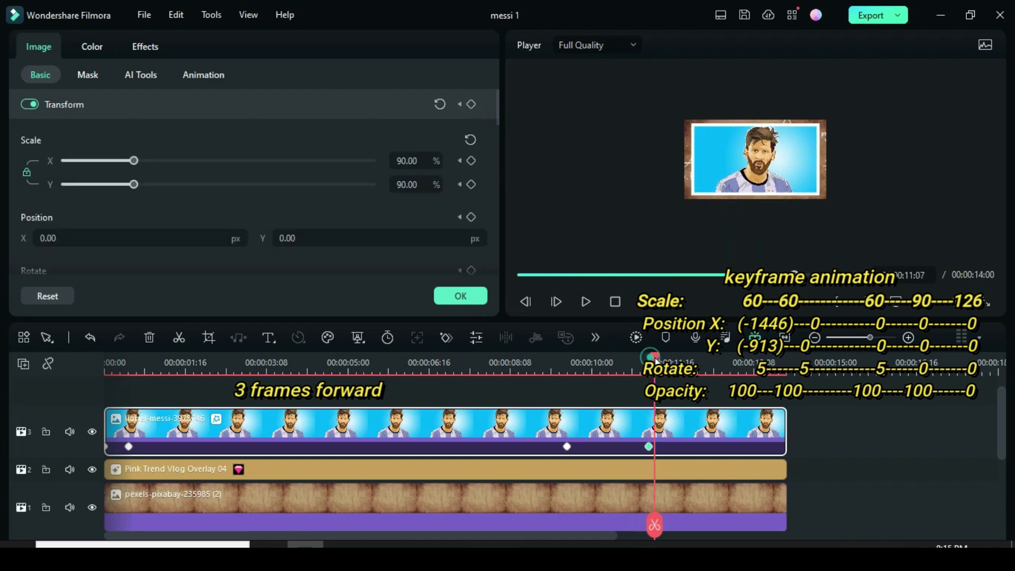
pyautogui.moveTo(649, 357); pyautogui.dragTo(673, 359)
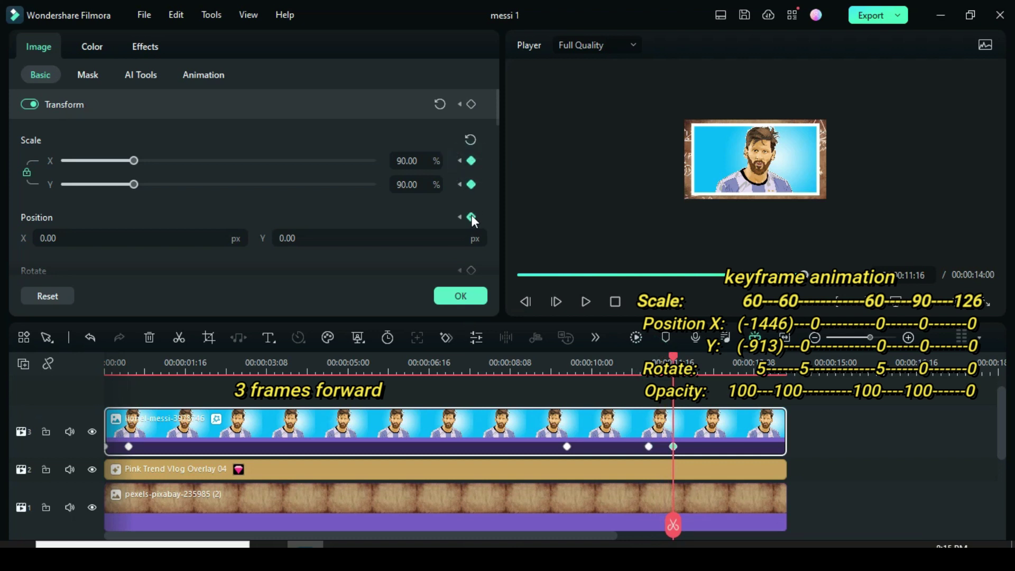
# - Keyframe the Messi picture at 126% scale and 0% opacity, then fit the preview
pyautogui.moveTo(496, 109)
pyautogui.mouseDown()
pyautogui.moveTo(497, 167)
pyautogui.moveTo(499, 90)
pyautogui.mouseUp()
pyautogui.click(472, 184)
pyautogui.click(404, 161)
pyautogui.write('126')
pyautogui.press('Return')
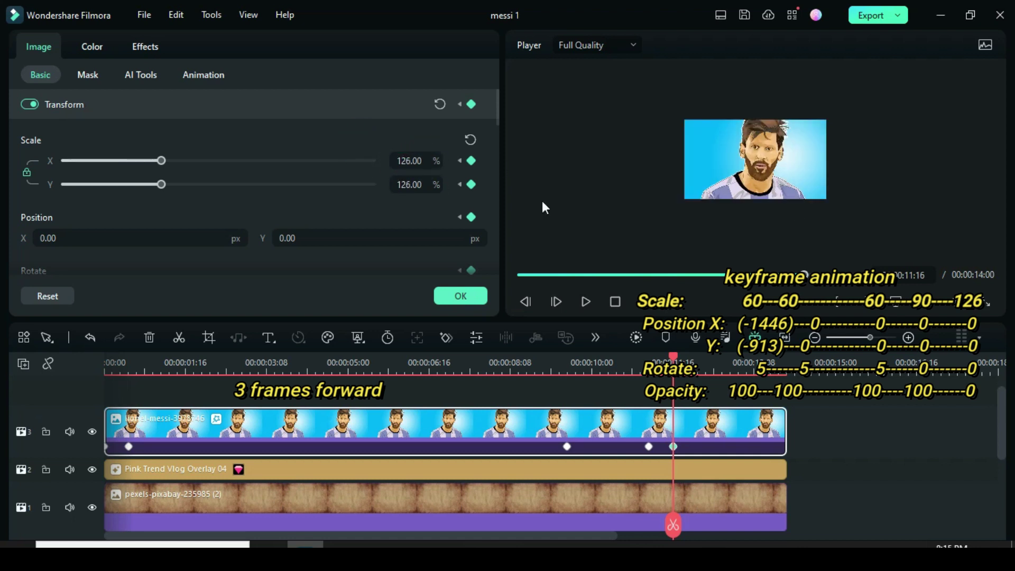
pyautogui.moveTo(496, 111); pyautogui.dragTo(496, 167)
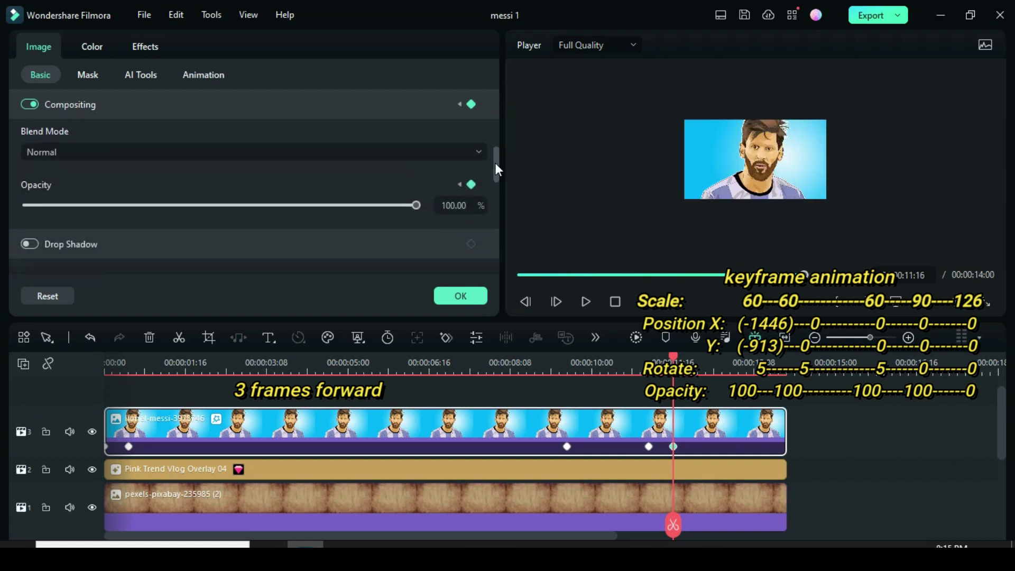
pyautogui.moveTo(415, 183); pyautogui.dragTo(27, 183)
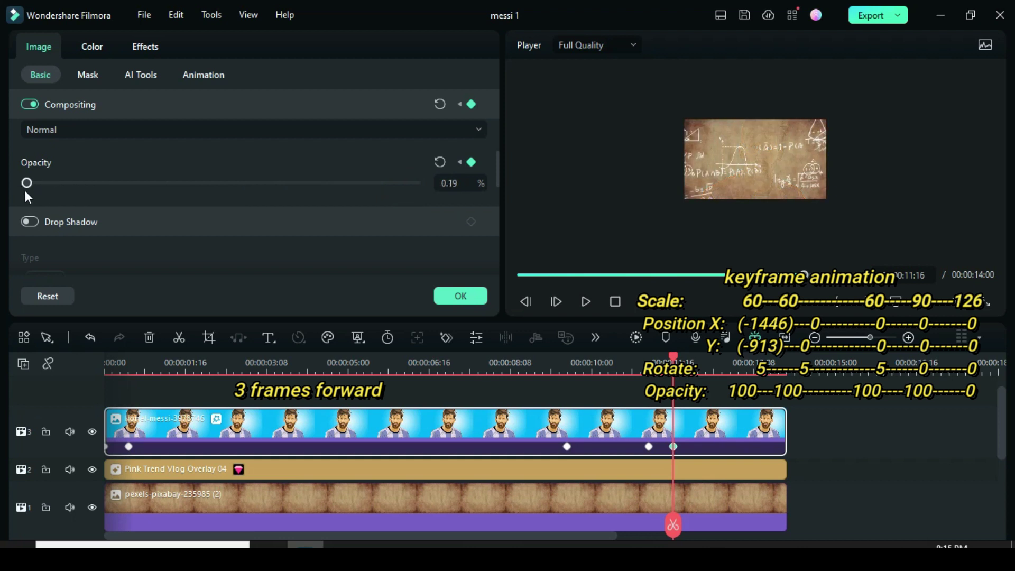
pyautogui.rightClick(662, 300)
pyautogui.moveTo(703, 399)
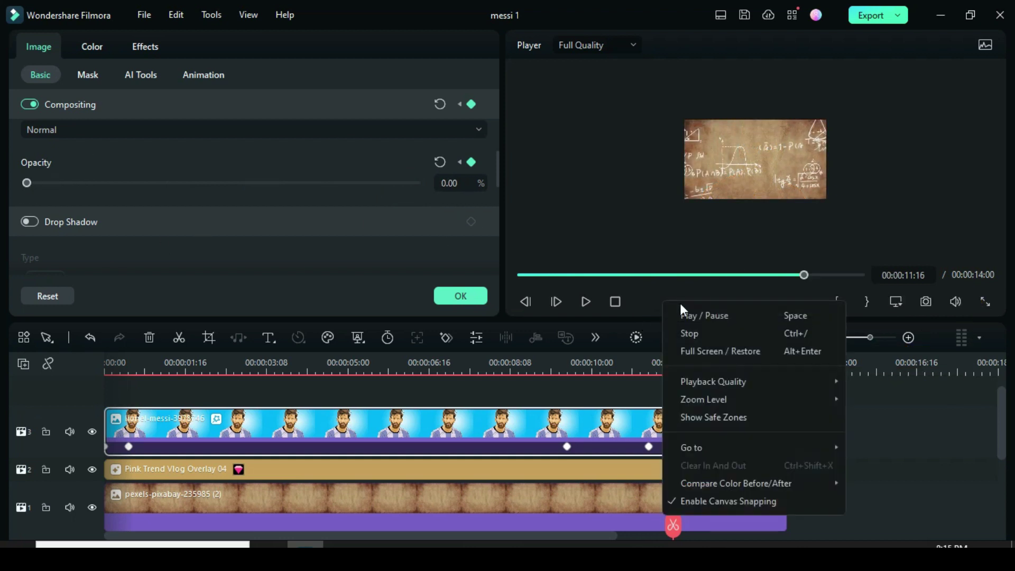
pyautogui.click(543, 401)
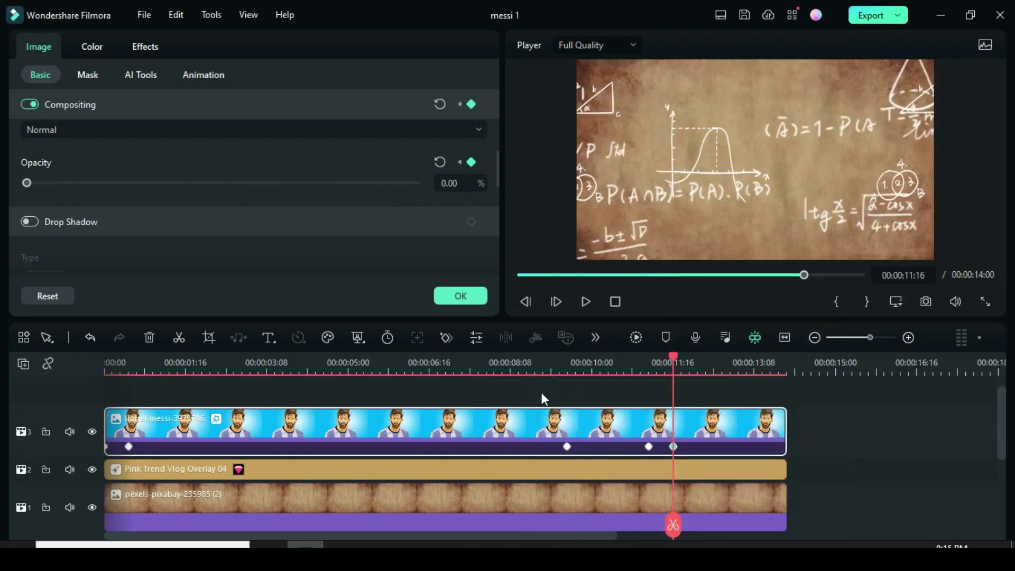
# - Close the Messi clip's properties and play the animation back from 0
pyautogui.click(455, 298)
pyautogui.click(519, 275)
pyautogui.click(586, 301)
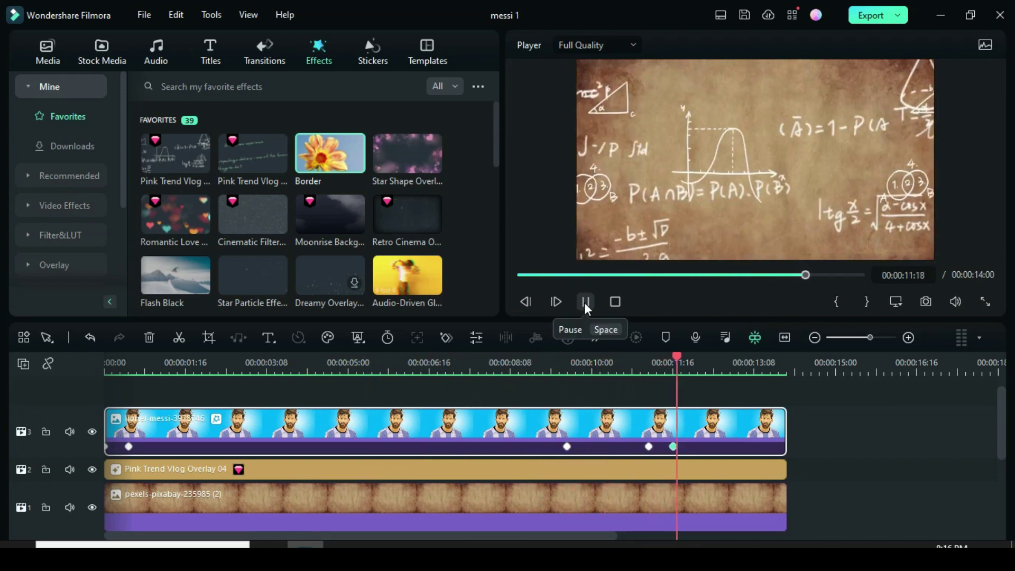
# - Pause playback, rewind, and copy the Messi clip's keyframed effects
pyautogui.click(585, 303)
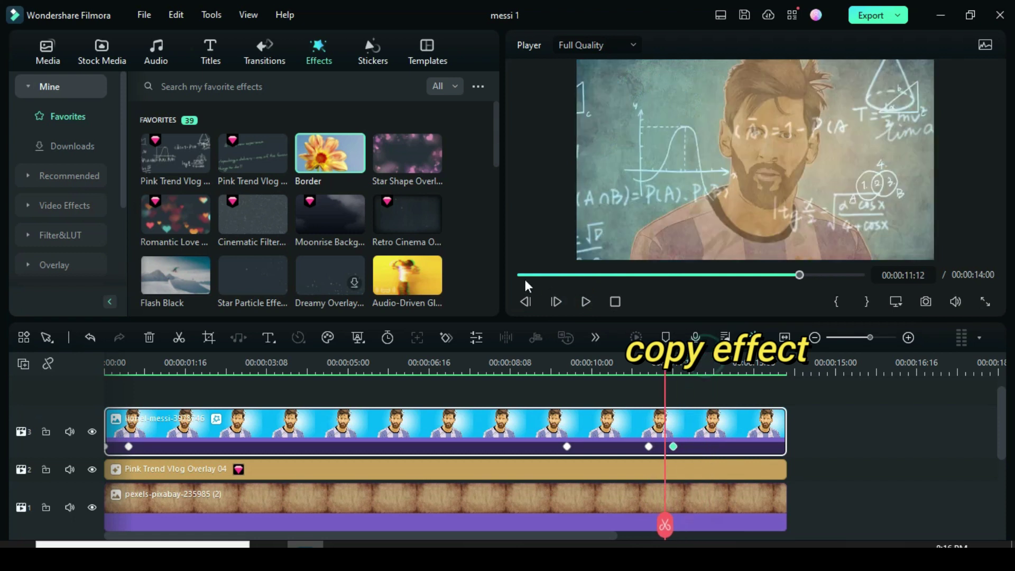
pyautogui.click(518, 275)
pyautogui.rightClick(278, 421)
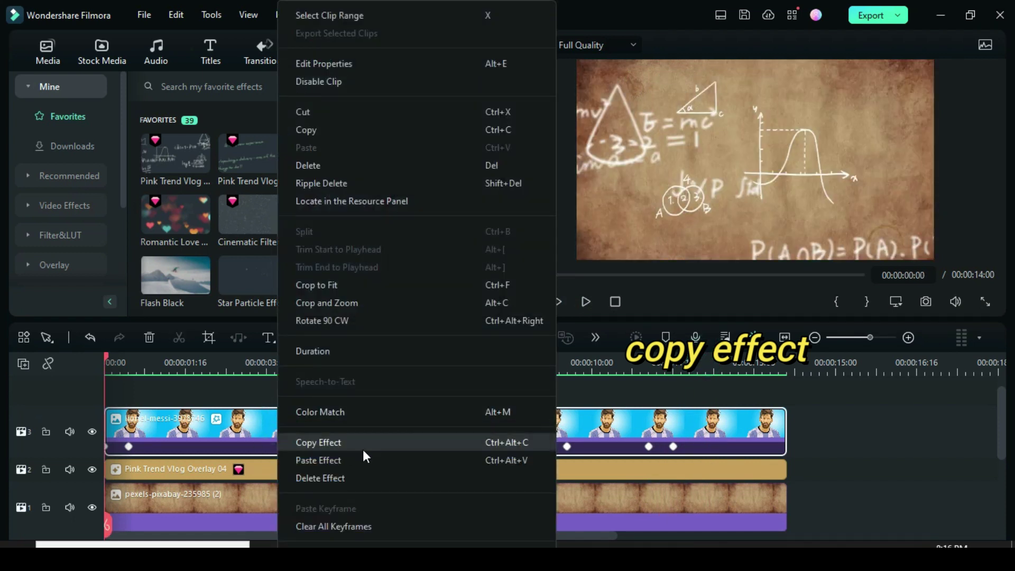
pyautogui.click(350, 442)
# - Put Snapshot_1 on a new track above Messi, paste the effects, and shrink the preview
pyautogui.click(129, 447)
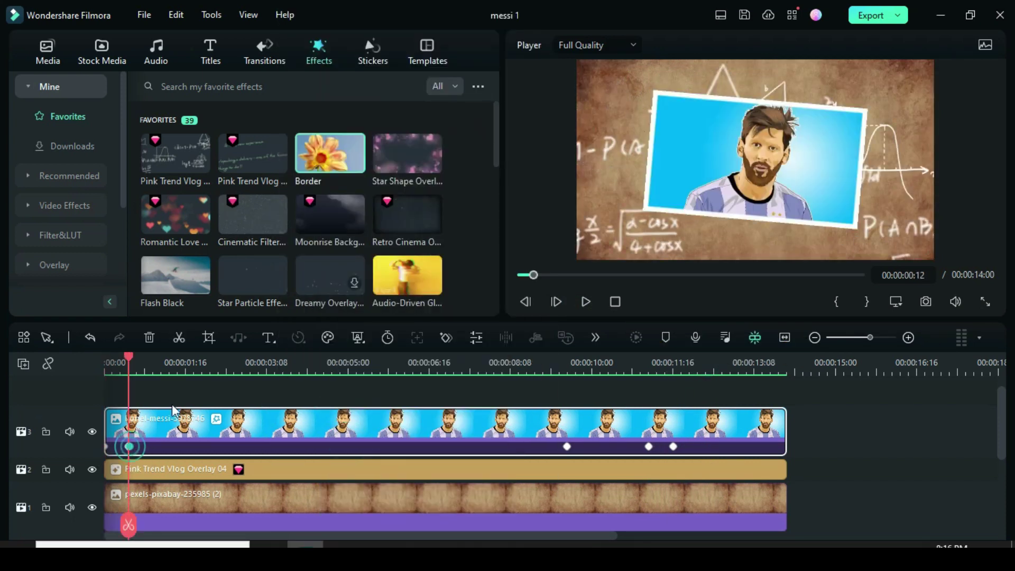
pyautogui.click(47, 52)
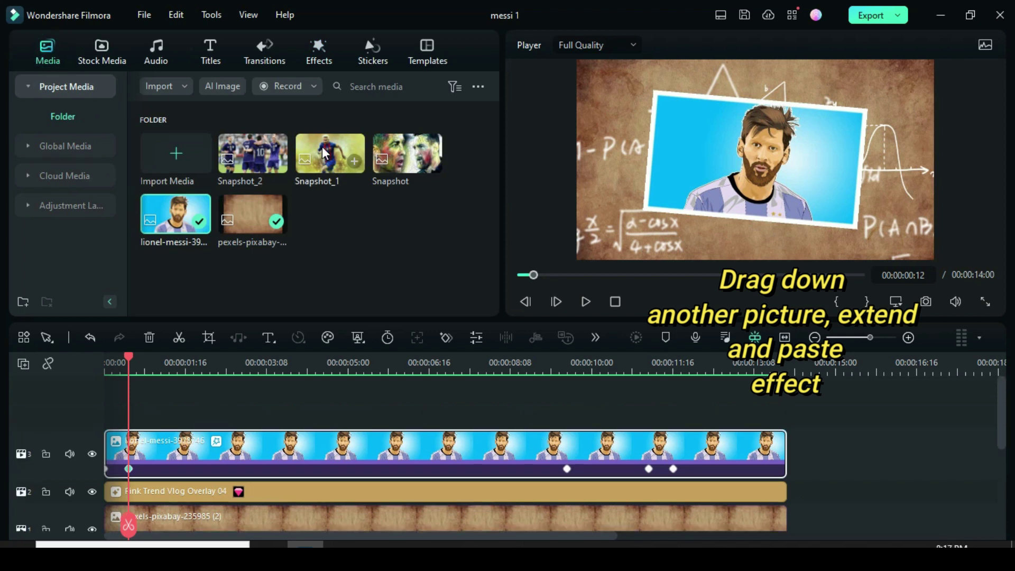
pyautogui.moveTo(333, 156)
pyautogui.mouseDown()
pyautogui.moveTo(359, 432)
pyautogui.moveTo(781, 451)
pyautogui.mouseUp()
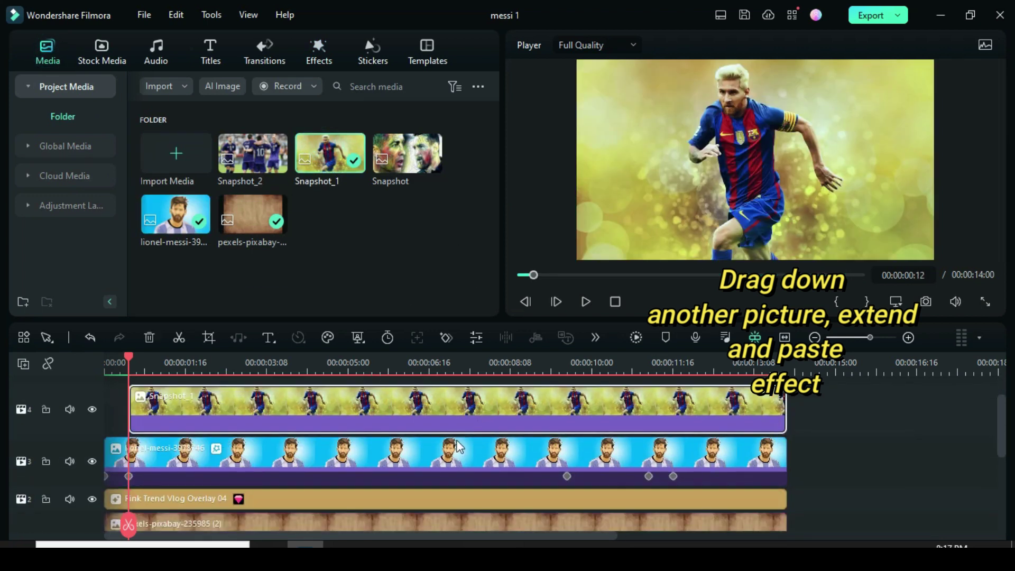
pyautogui.rightClick(337, 433)
pyautogui.click(382, 462)
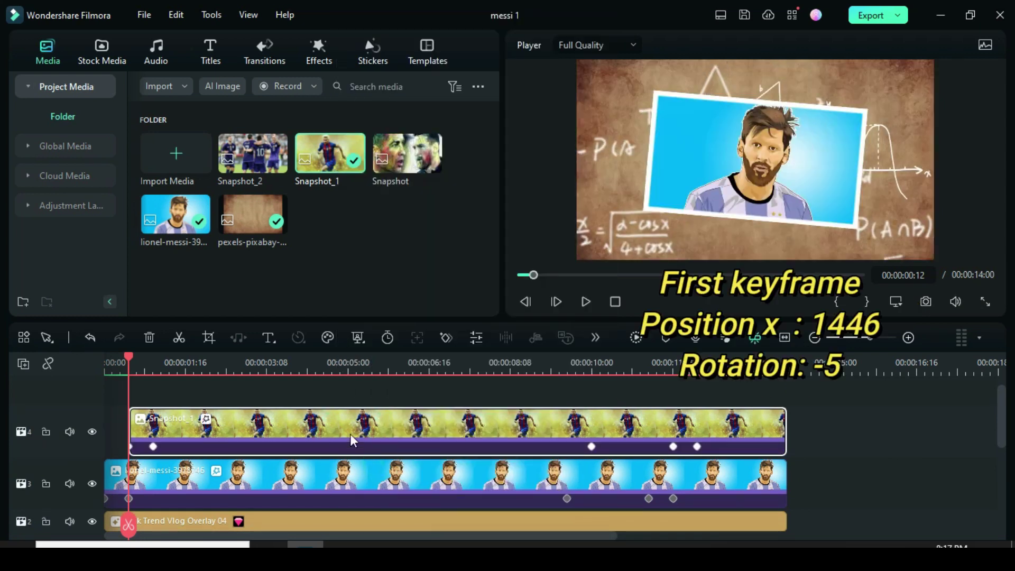
pyautogui.rightClick(742, 297)
pyautogui.click(646, 416)
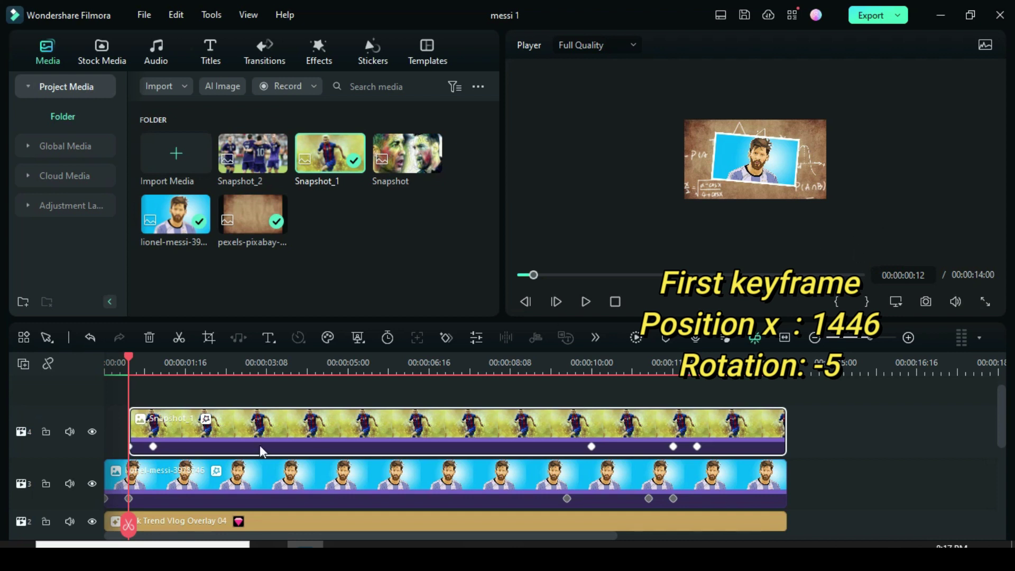
# - Set Snapshot_1's first keyframe to X position 1446 and -5° rotation
pyautogui.scroll(-1, 263, 453)
pyautogui.doubleClick(133, 428)
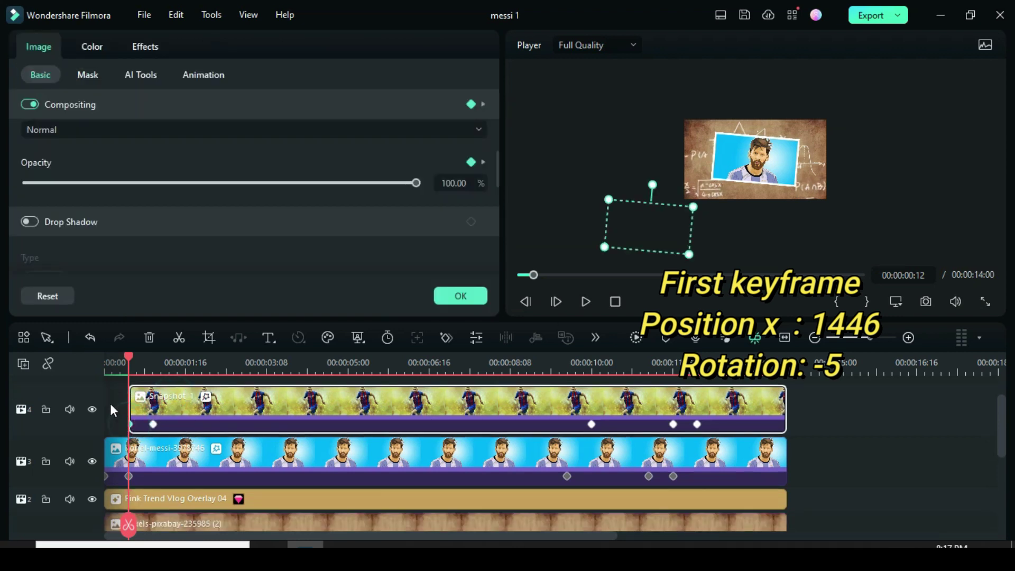
pyautogui.moveTo(493, 173); pyautogui.dragTo(498, 109)
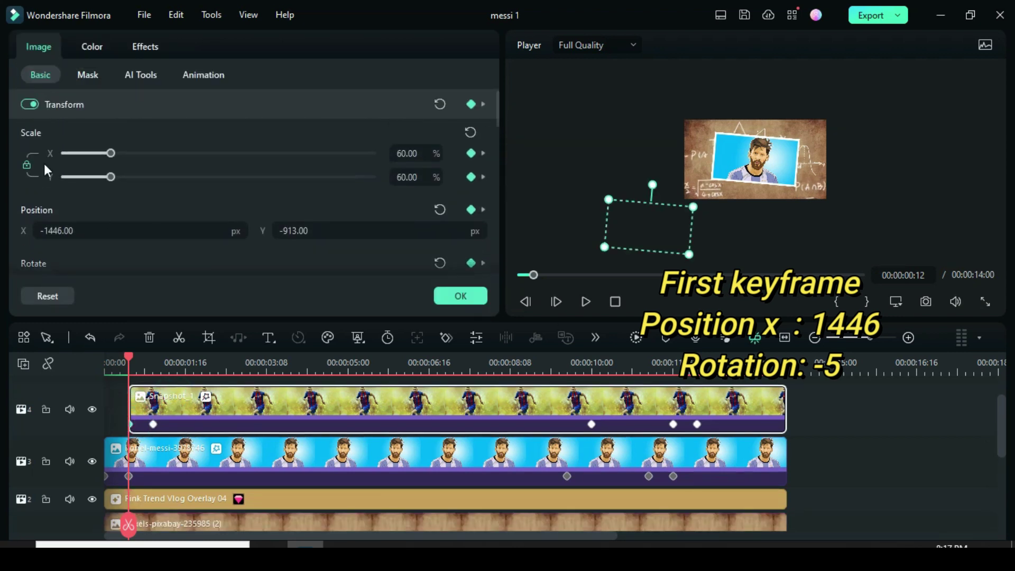
pyautogui.click(42, 231)
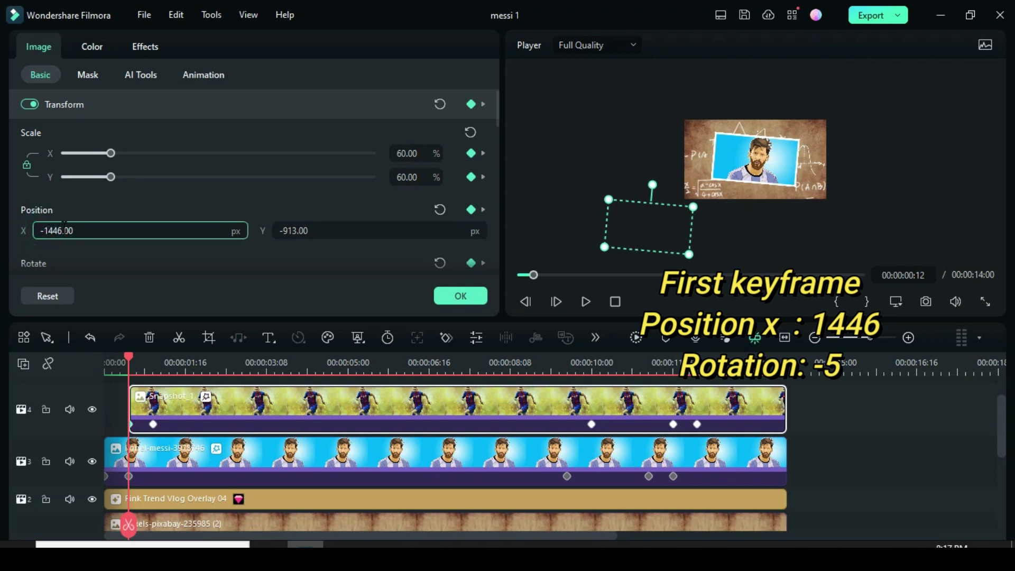
pyautogui.write('1446')
pyautogui.click(78, 211)
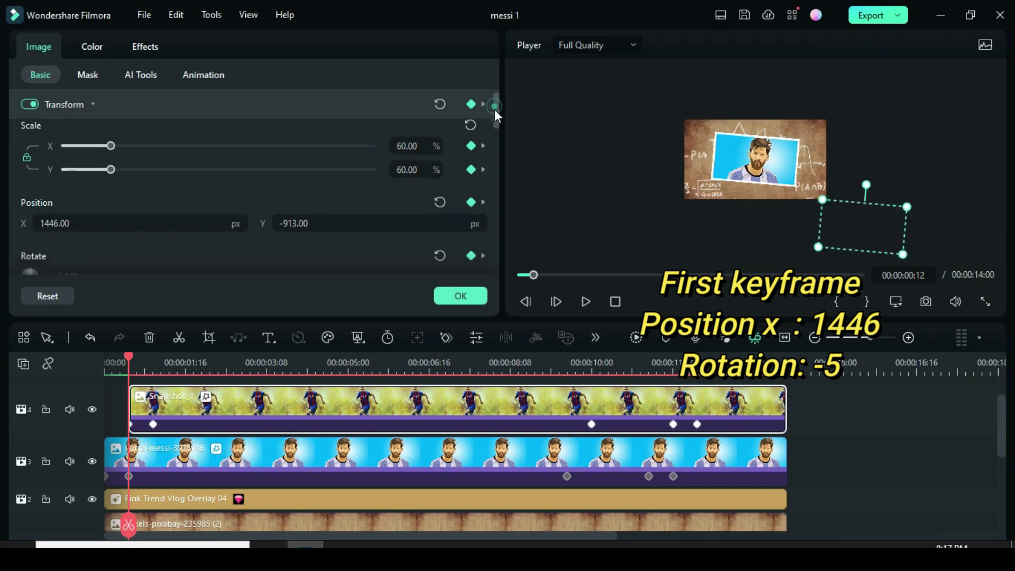
pyautogui.moveTo(497, 108); pyautogui.dragTo(498, 127)
pyautogui.click(59, 202)
pyautogui.write('-')
pyautogui.click(84, 189)
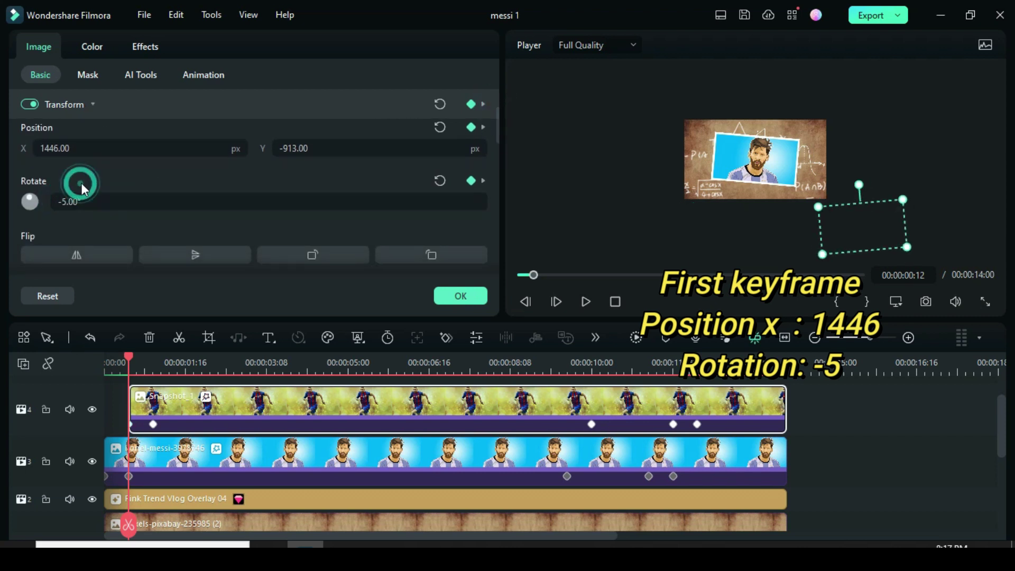
# - Set Snapshot_1's rotation to -5° at its second and third keyframes
pyautogui.click(153, 424)
pyautogui.click(58, 201)
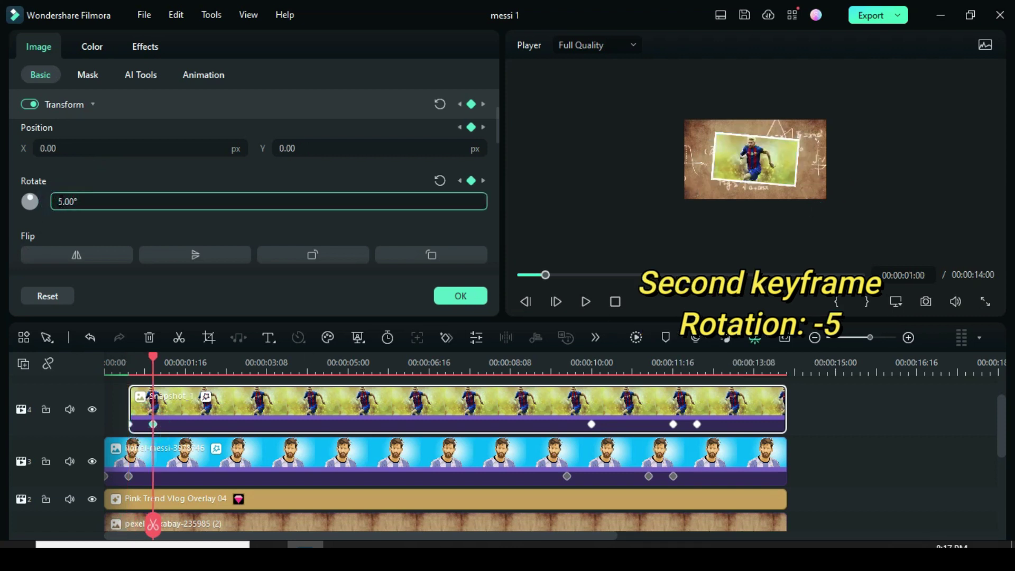
pyautogui.write('-5')
pyautogui.click(81, 188)
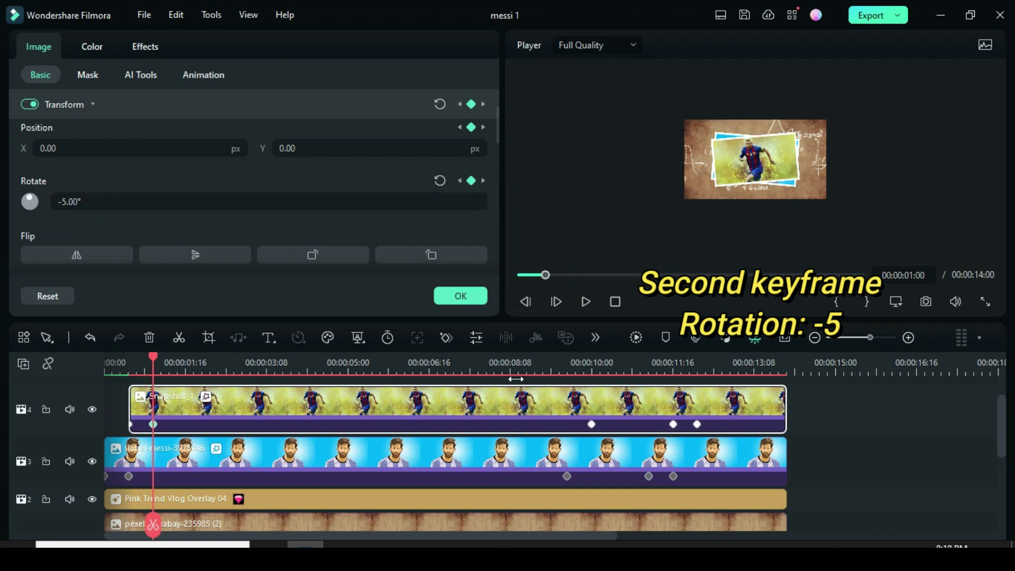
pyautogui.click(591, 424)
pyautogui.click(83, 200)
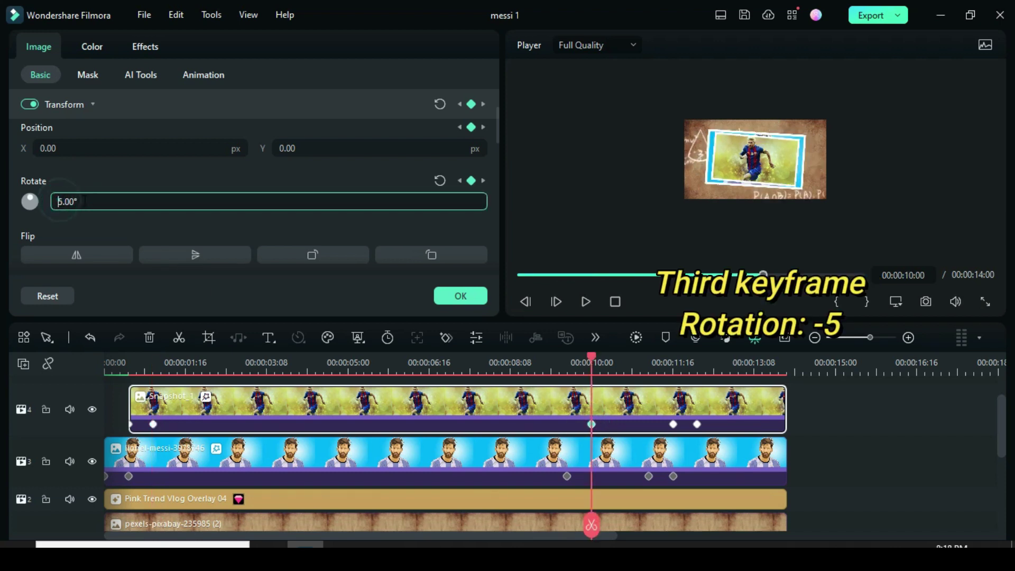
pyautogui.write('-5')
pyautogui.click(98, 184)
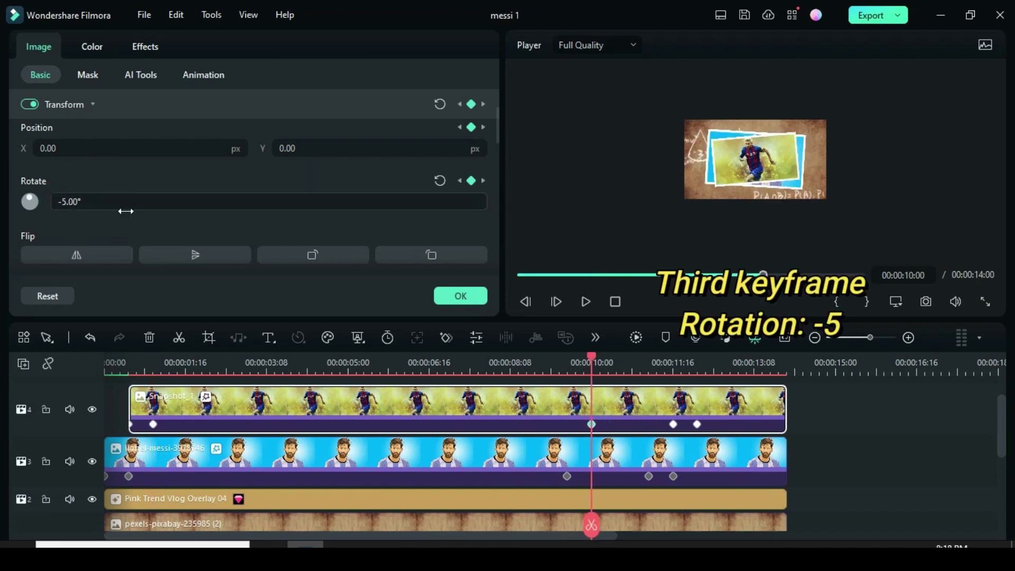
pyautogui.moveTo(592, 356); pyautogui.dragTo(560, 369)
# - Move Snapshot_1's later keyframes earlier than the Messi clip's 09:12 keyframe
pyautogui.click(567, 476)
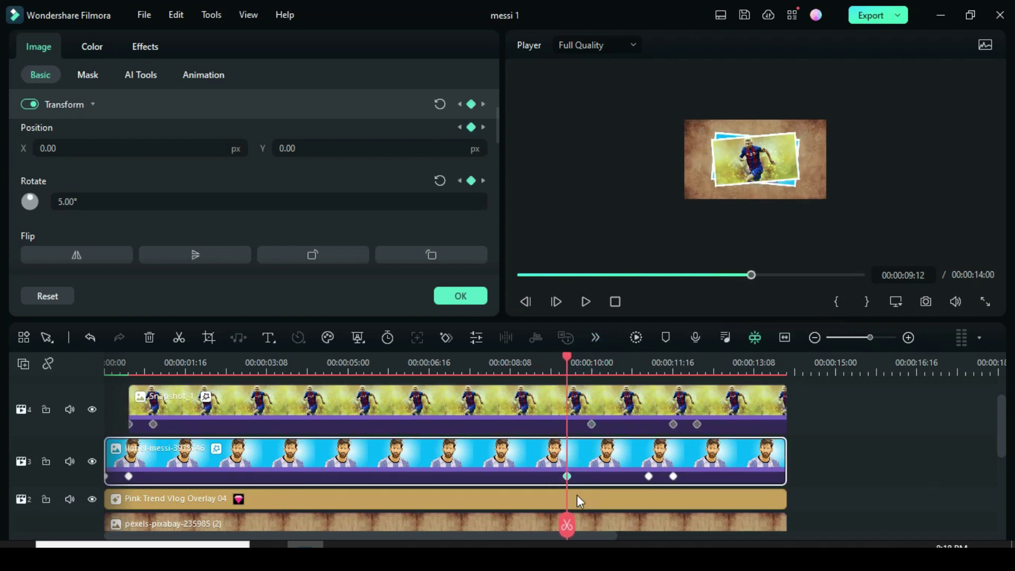
pyautogui.click(608, 413)
pyautogui.click(673, 425)
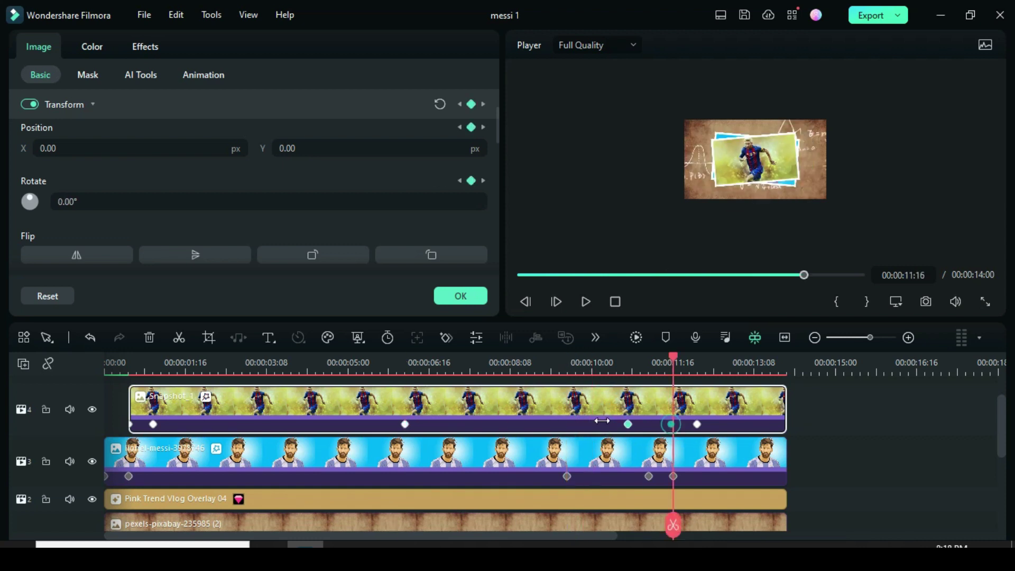
pyautogui.moveTo(602, 421); pyautogui.dragTo(489, 424)
pyautogui.moveTo(697, 425); pyautogui.dragTo(568, 424)
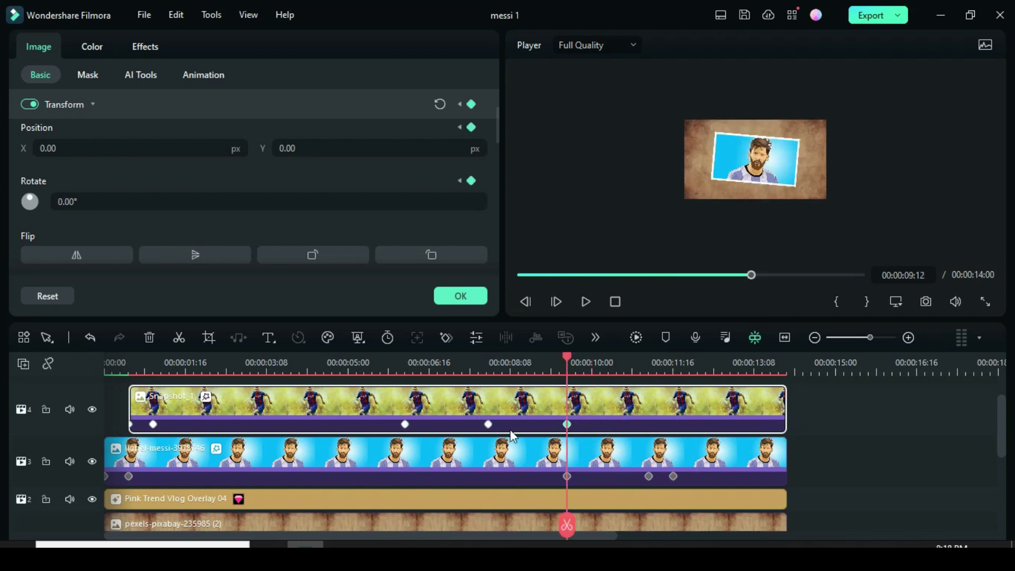
pyautogui.moveTo(489, 424); pyautogui.dragTo(541, 425)
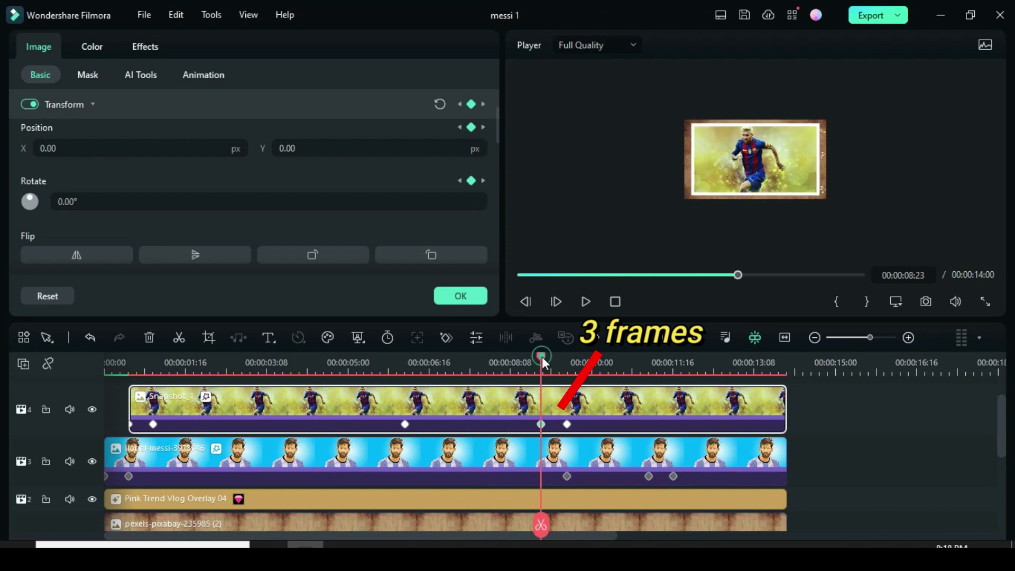
pyautogui.press('Right')
# - Move Snapshot_1's -5° keyframe to 07:08, then return to the video start
pyautogui.scroll(1, 550, 402)
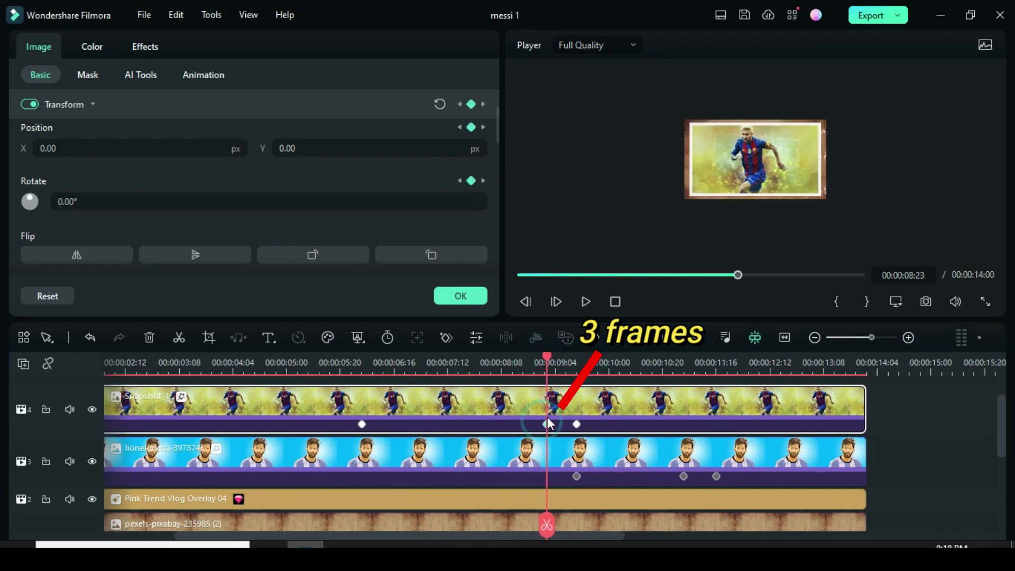
pyautogui.click(548, 424)
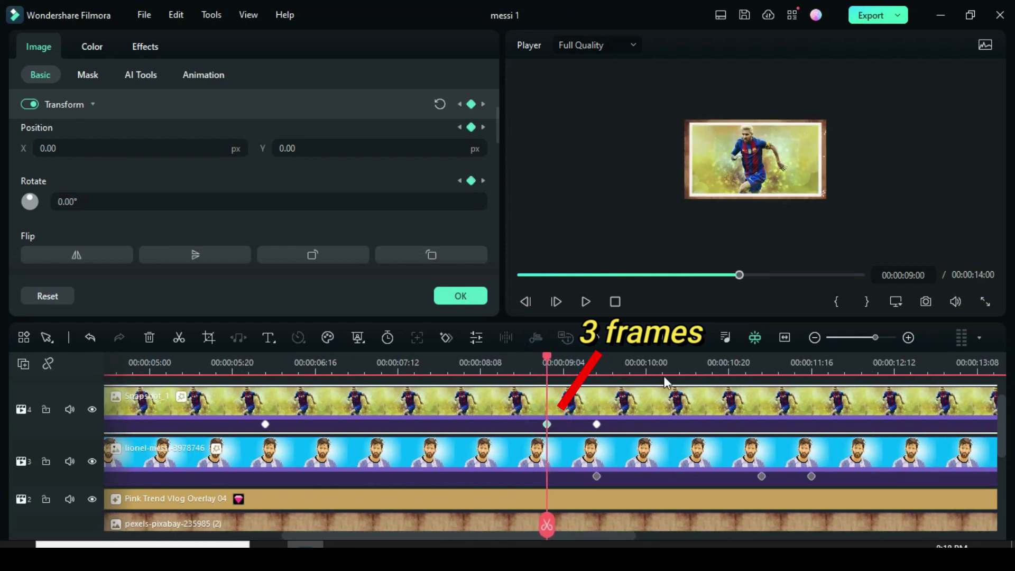
pyautogui.scroll(-2, 601, 363)
pyautogui.scroll(-2, 583, 364)
pyautogui.scroll(-1, 583, 364)
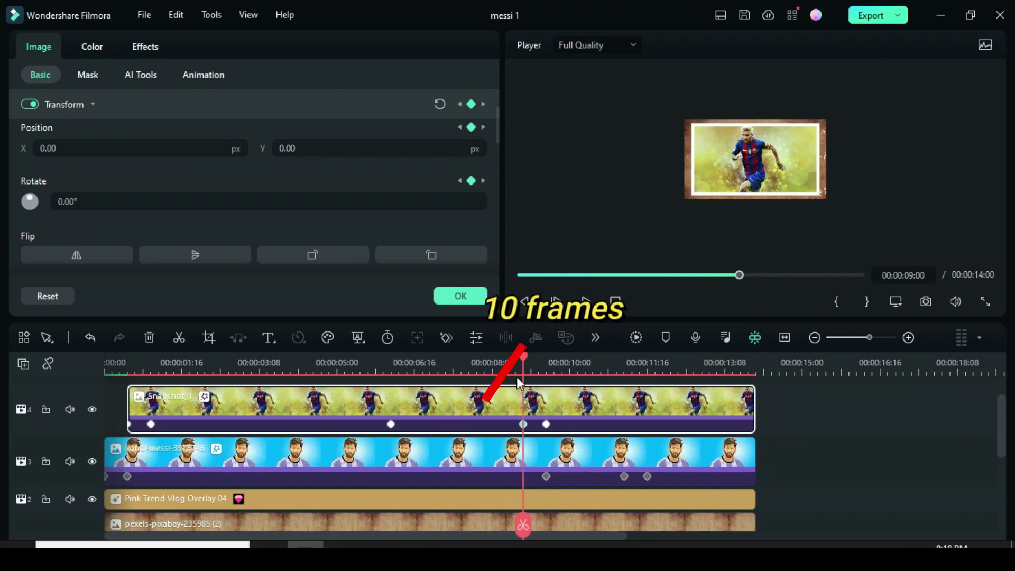
pyautogui.moveTo(390, 425); pyautogui.dragTo(438, 424)
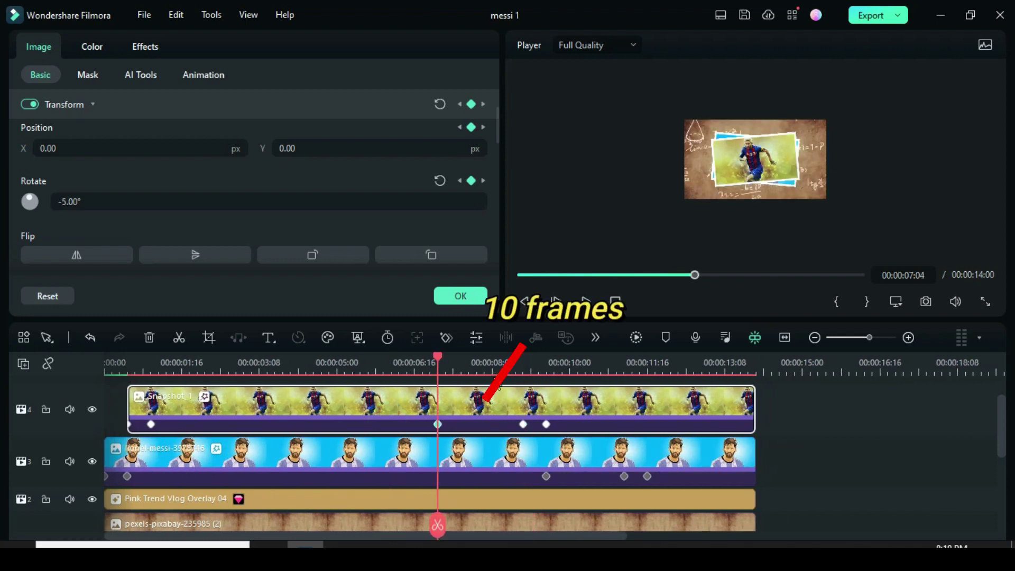
pyautogui.moveTo(440, 365); pyautogui.dragTo(445, 359)
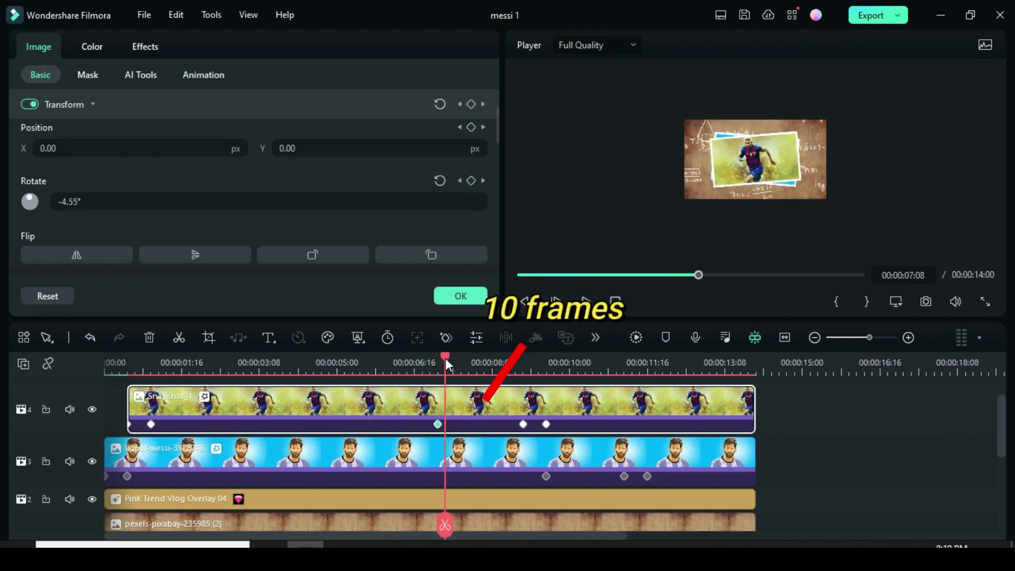
pyautogui.moveTo(437, 424); pyautogui.dragTo(447, 418)
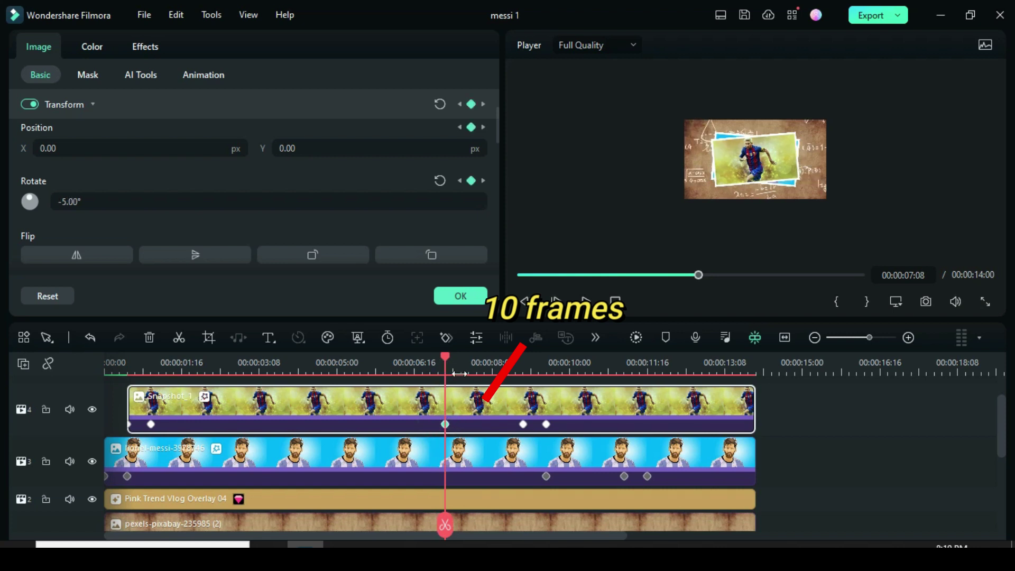
pyautogui.moveTo(535, 274); pyautogui.dragTo(519, 275)
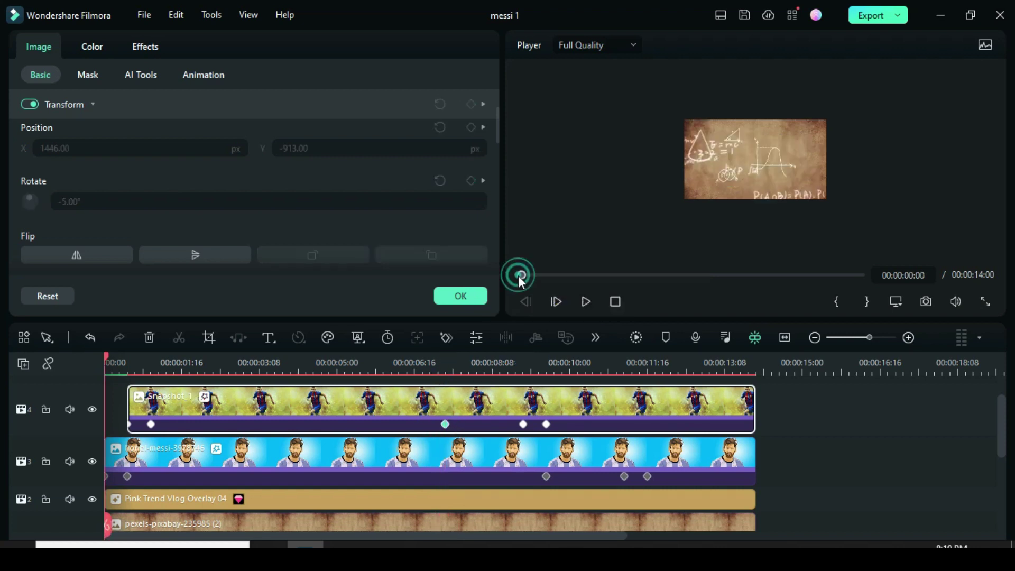
# - Fit the preview to the player, render it, and play the animation from the start
pyautogui.rightClick(658, 303)
pyautogui.moveTo(607, 402)
pyautogui.click(543, 394)
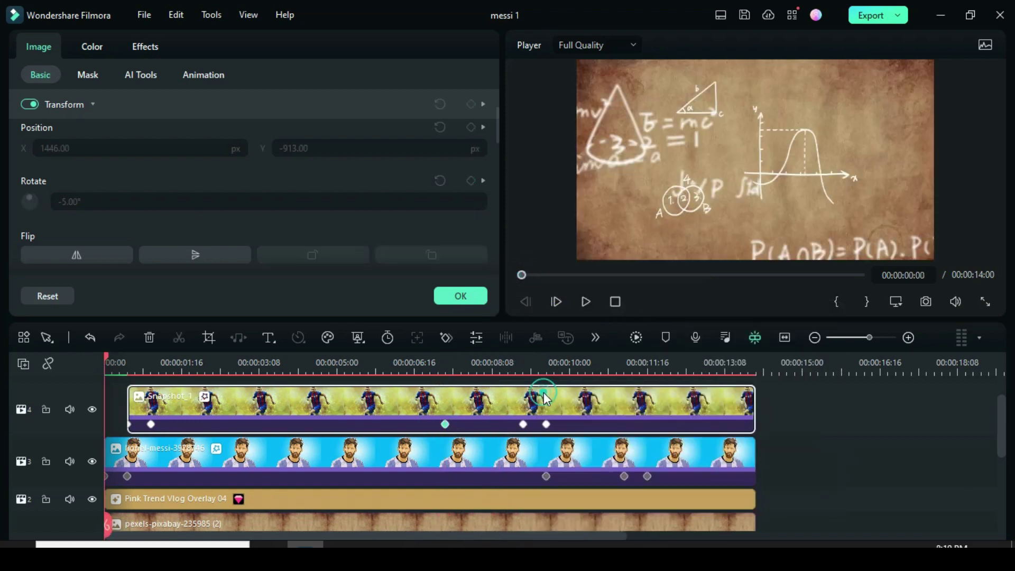
pyautogui.click(636, 339)
pyautogui.click(586, 300)
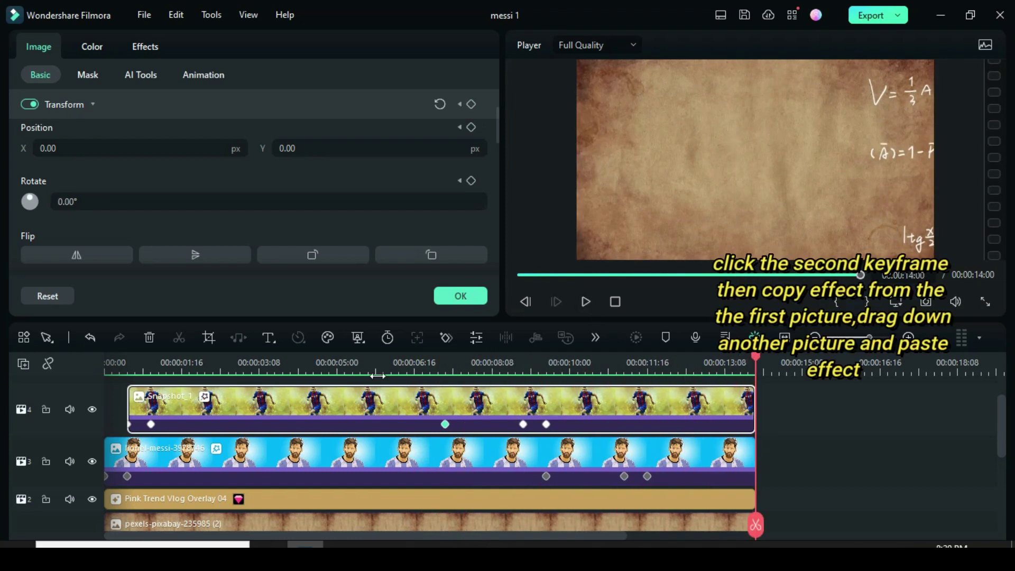
# - Copy the animation effects from the blue Messi picture clip
pyautogui.click(152, 425)
pyautogui.click(211, 454)
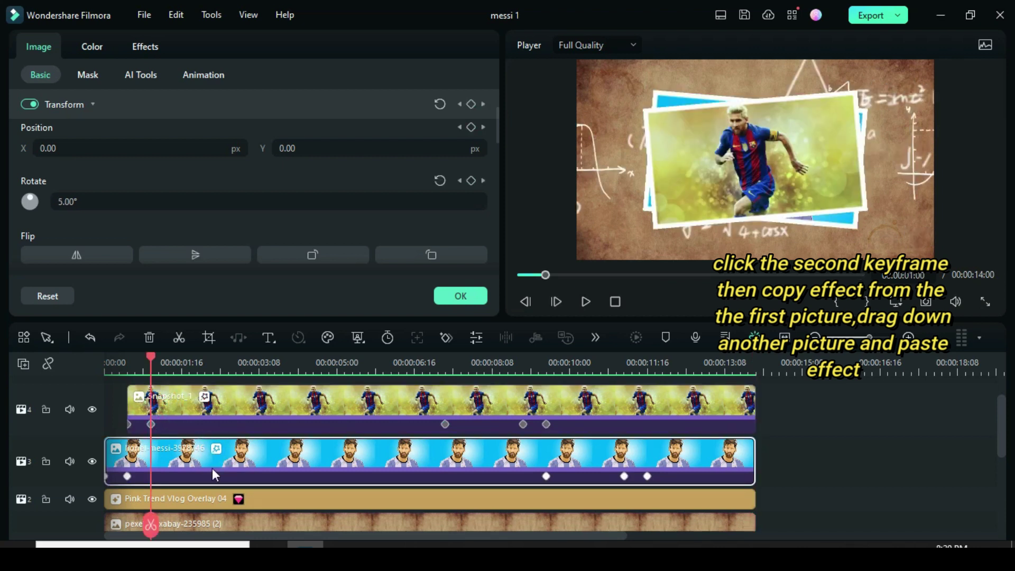
pyautogui.rightClick(211, 464)
pyautogui.click(252, 443)
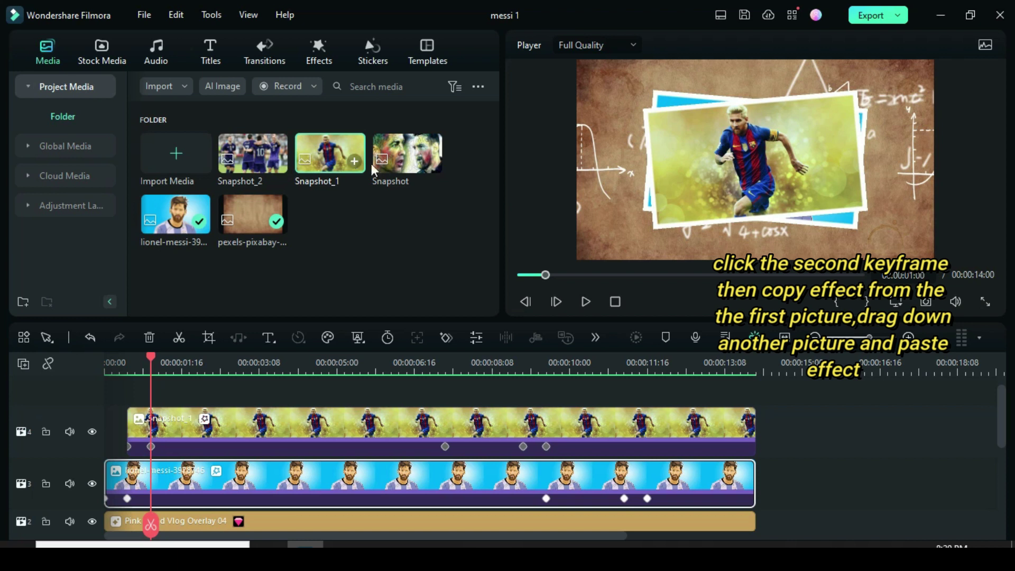
# - Place the two-faces Snapshot on a new top track ending at 14:00 and paste the animation
pyautogui.moveTo(290, 266); pyautogui.dragTo(164, 410)
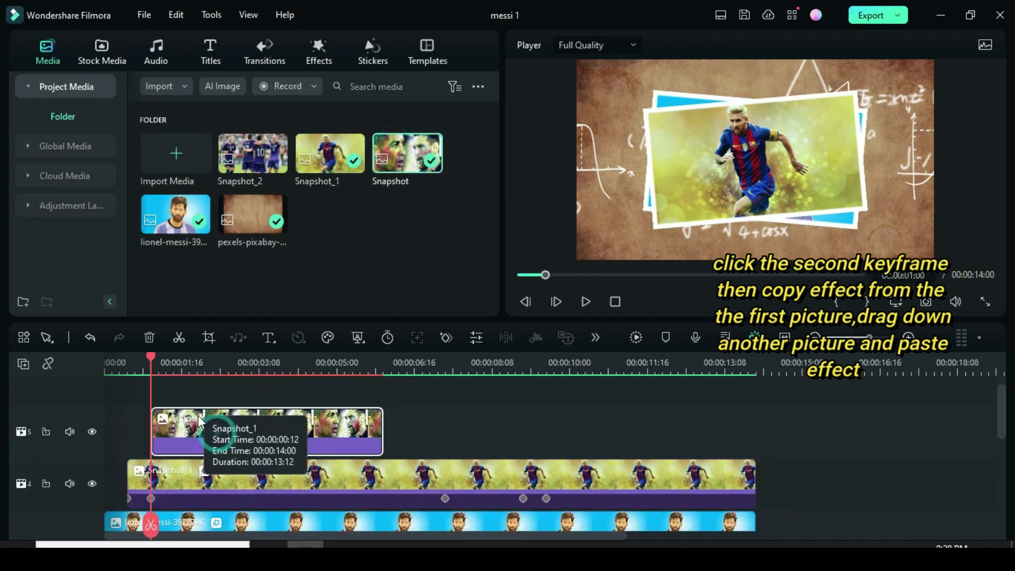
pyautogui.moveTo(382, 410); pyautogui.dragTo(756, 410)
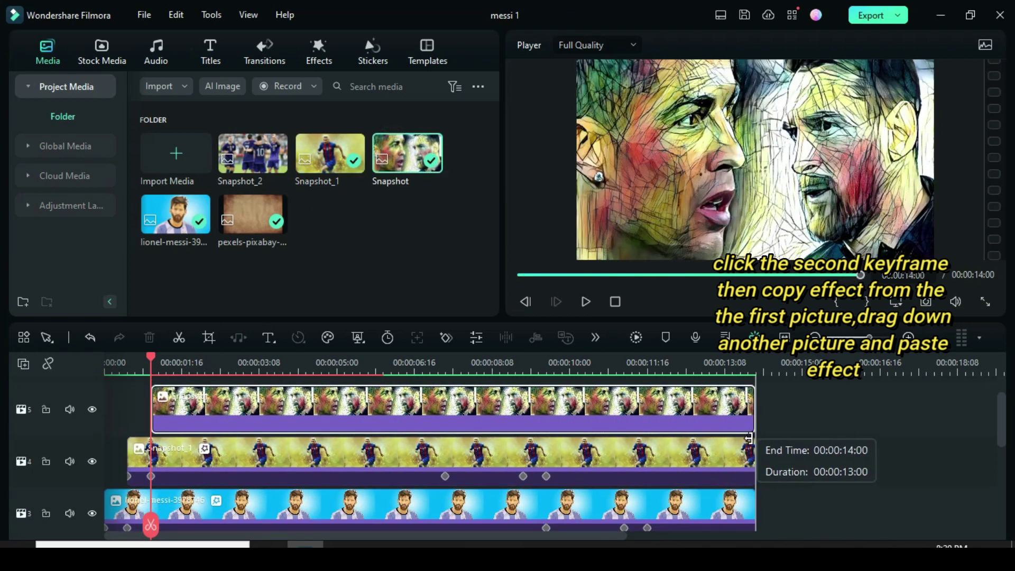
pyautogui.rightClick(319, 410)
pyautogui.click(354, 458)
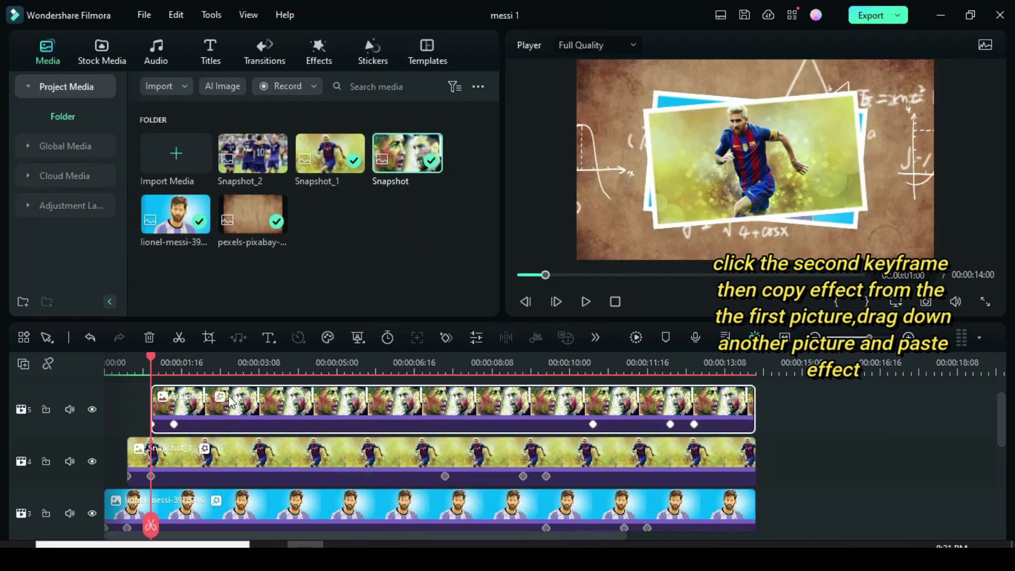
# - Move the top Snapshot clip's keyframes earlier, one to about 06:20
pyautogui.moveTo(593, 424); pyautogui.dragTo(434, 424)
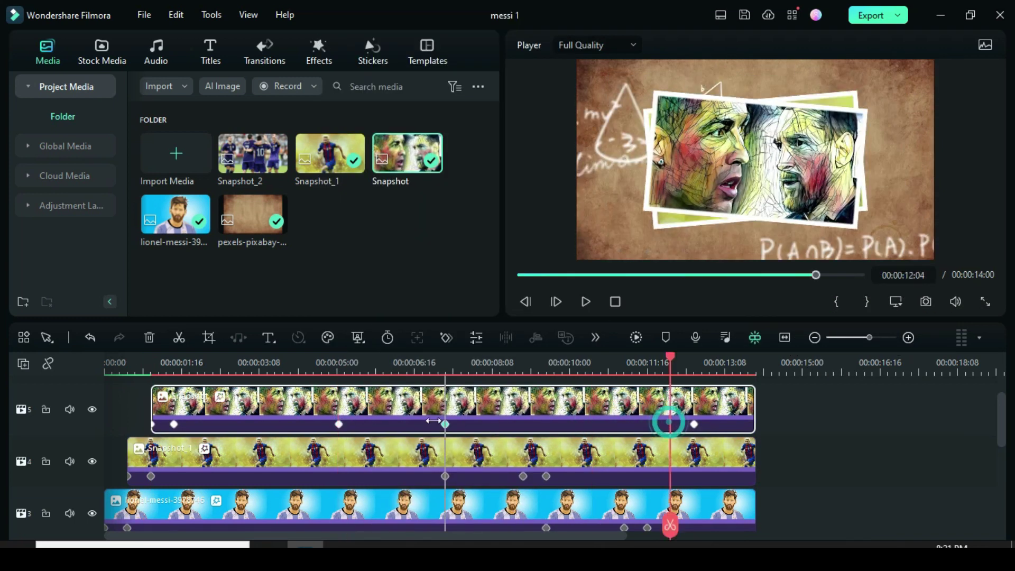
pyautogui.moveTo(671, 424)
pyautogui.mouseDown()
pyautogui.moveTo(380, 424)
pyautogui.moveTo(558, 425)
pyautogui.moveTo(445, 424)
pyautogui.mouseUp()
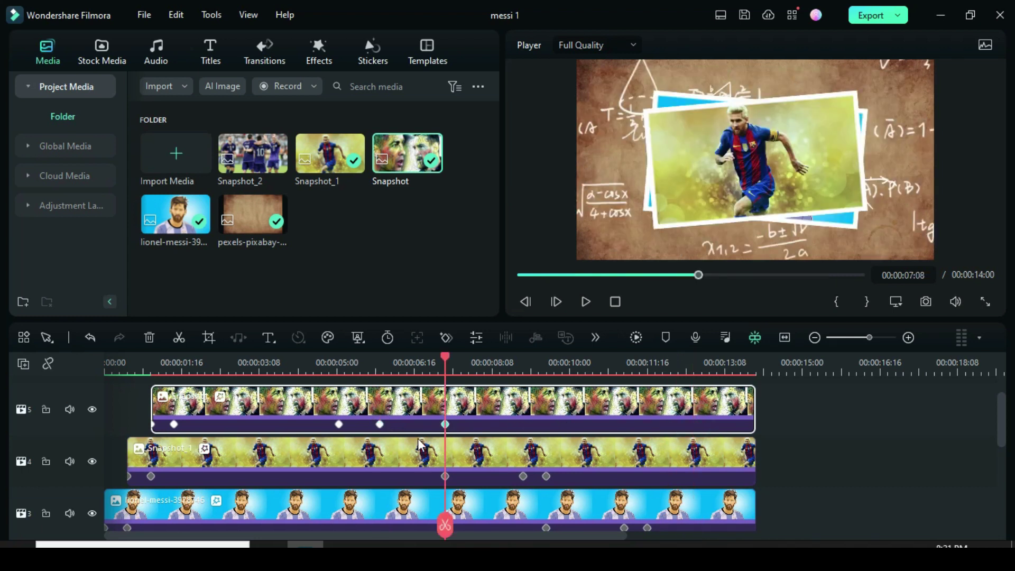
pyautogui.moveTo(380, 424); pyautogui.dragTo(422, 424)
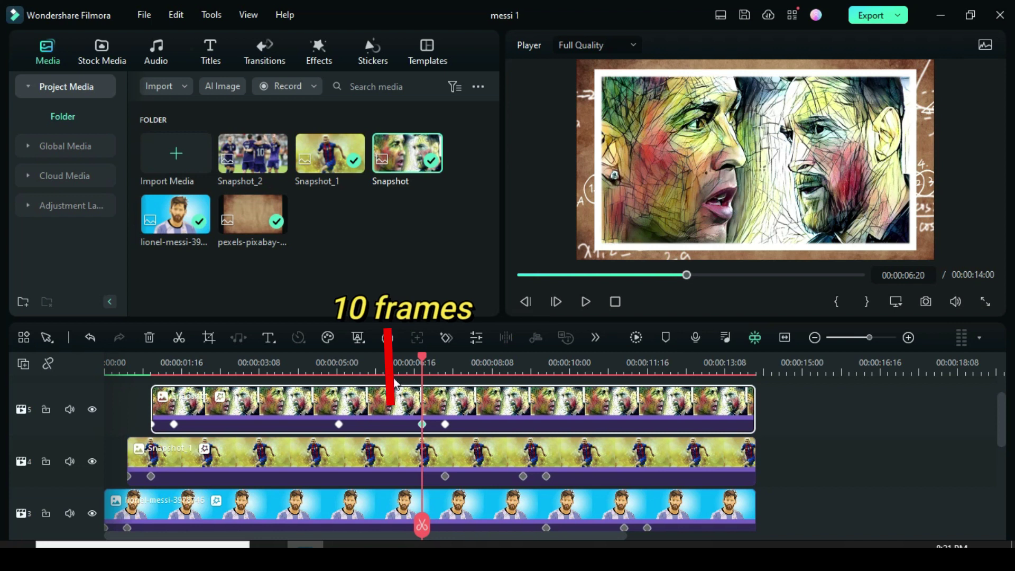
pyautogui.click(339, 425)
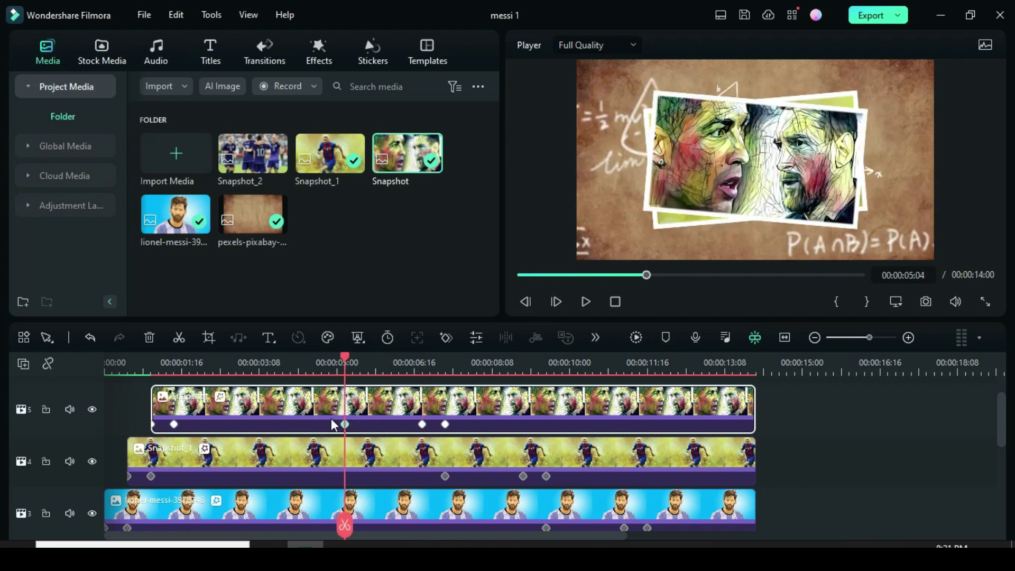
# - Render the preview and play the project from the start, then stop
pyautogui.moveTo(345, 362); pyautogui.dragTo(106, 364)
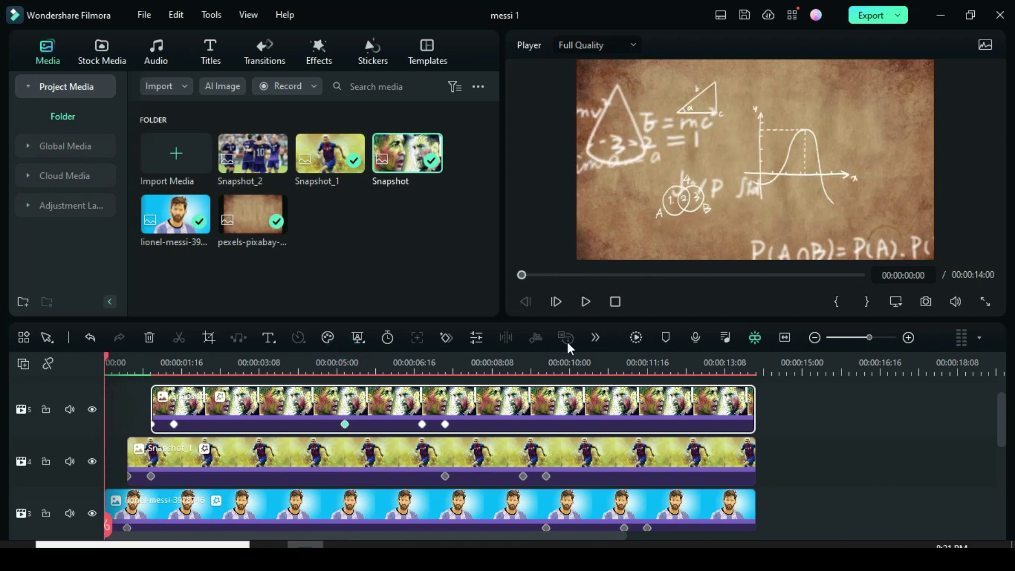
pyautogui.click(636, 337)
pyautogui.click(586, 301)
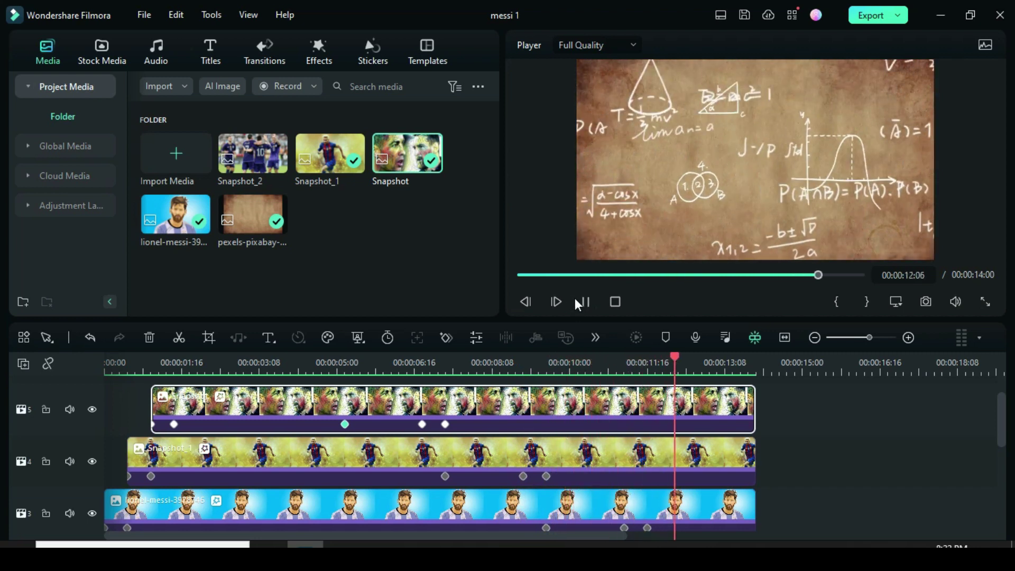
pyautogui.click(584, 300)
# - Copy the keyframe animation from the Snapshot_1 clip
pyautogui.click(174, 425)
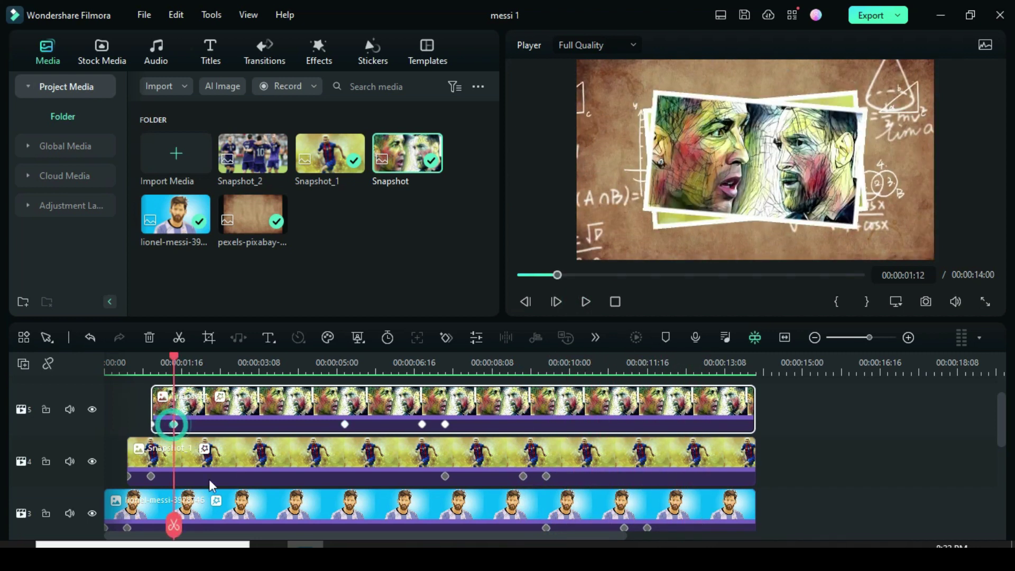
pyautogui.rightClick(283, 456)
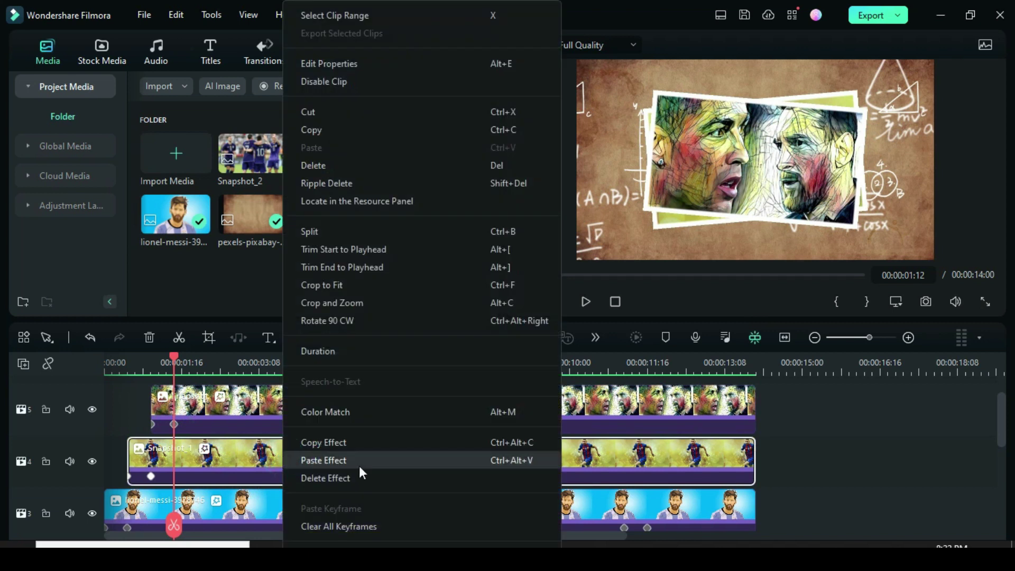
pyautogui.click(307, 439)
# - Put Snapshot_2 on a new track ending at 00:00:12:23 and paste the keyframes
pyautogui.scroll(1, 311, 412)
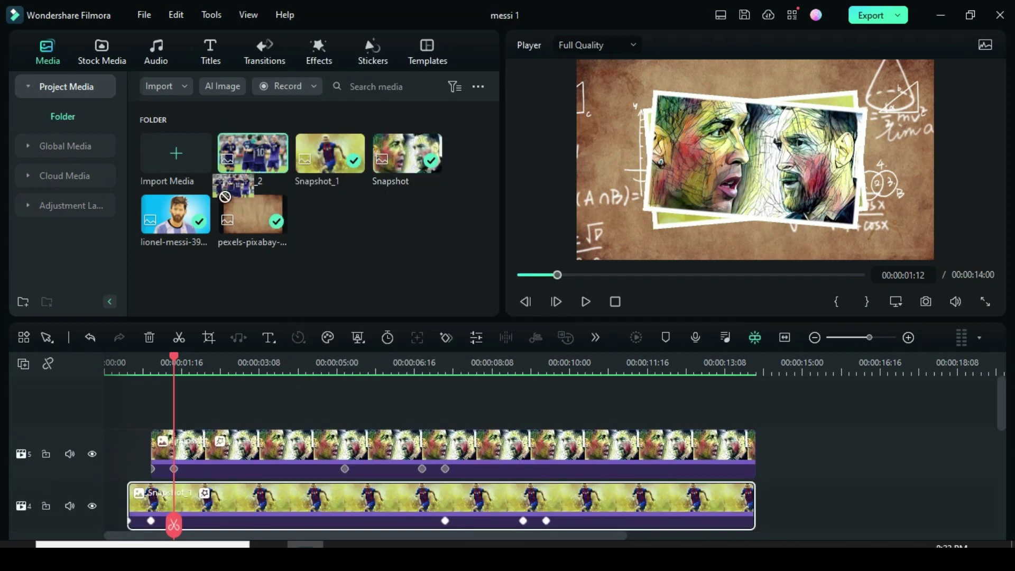
pyautogui.moveTo(225, 197); pyautogui.dragTo(306, 433)
pyautogui.moveTo(408, 431); pyautogui.dragTo(712, 453)
pyautogui.rightClick(364, 436)
pyautogui.click(381, 460)
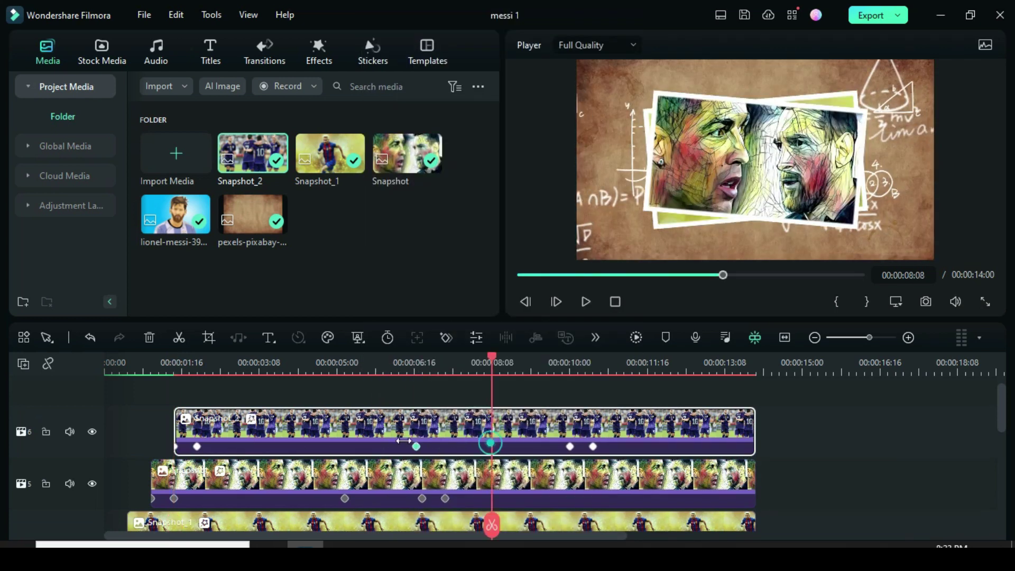
# - Shift Snapshot_2's keyframes earlier, to around 00:00:03:00 and 00:00:04:16
pyautogui.moveTo(492, 447); pyautogui.dragTo(261, 447)
pyautogui.moveTo(570, 447)
pyautogui.mouseDown()
pyautogui.moveTo(310, 447)
pyautogui.moveTo(345, 447)
pyautogui.mouseUp()
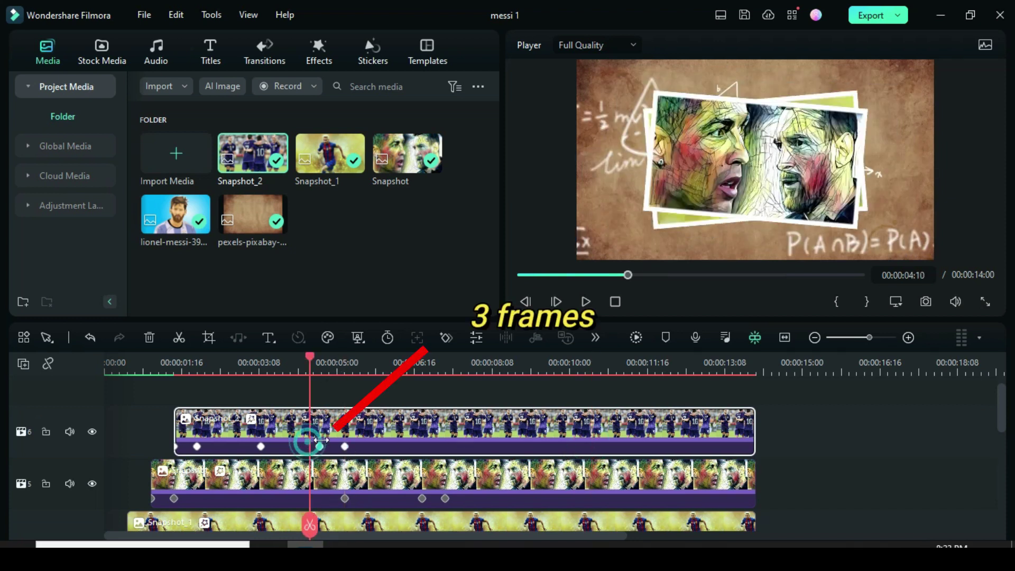
pyautogui.moveTo(310, 446); pyautogui.dragTo(323, 447)
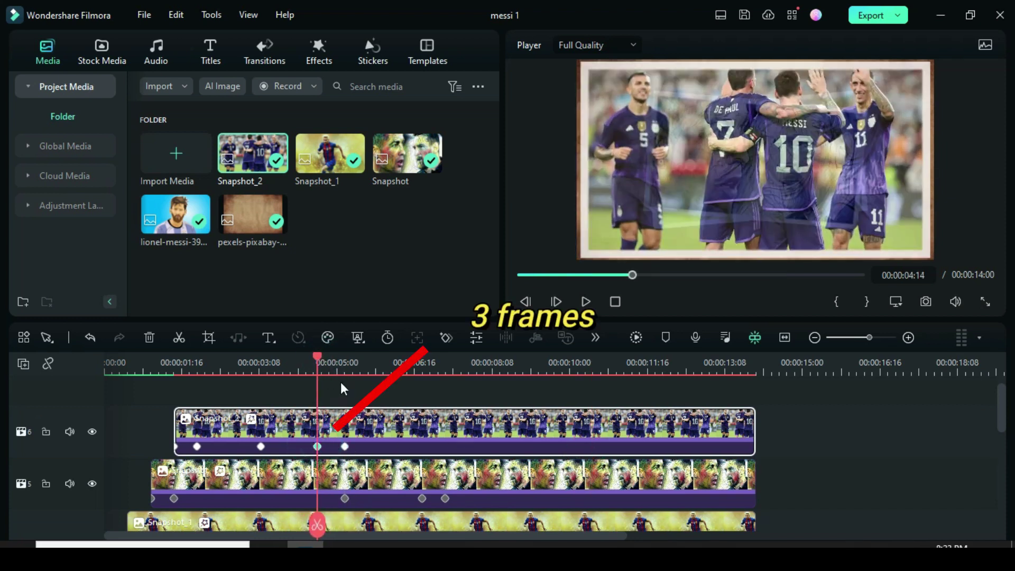
pyautogui.scroll(1, 325, 444)
pyautogui.click(324, 445)
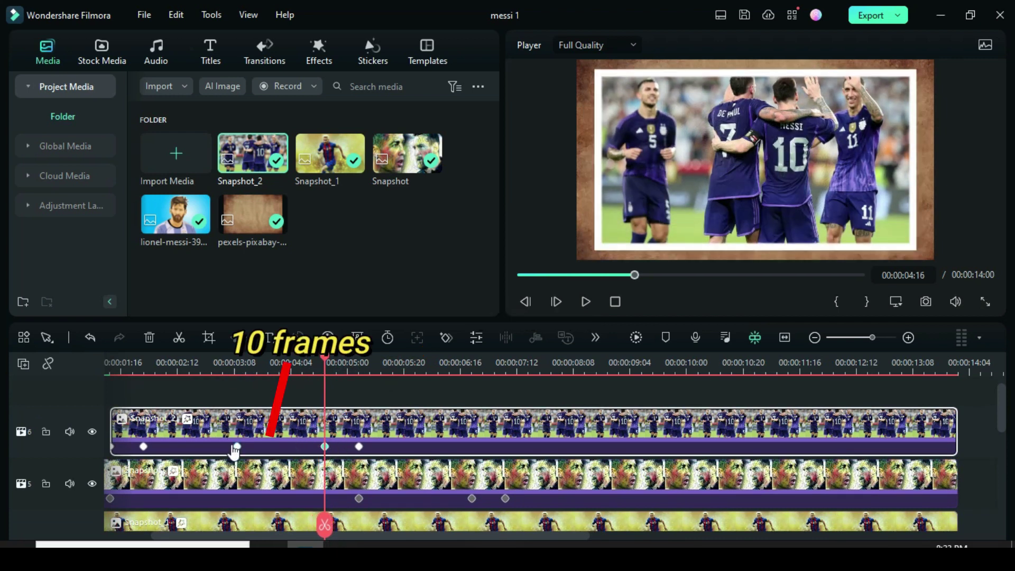
pyautogui.click(212, 446)
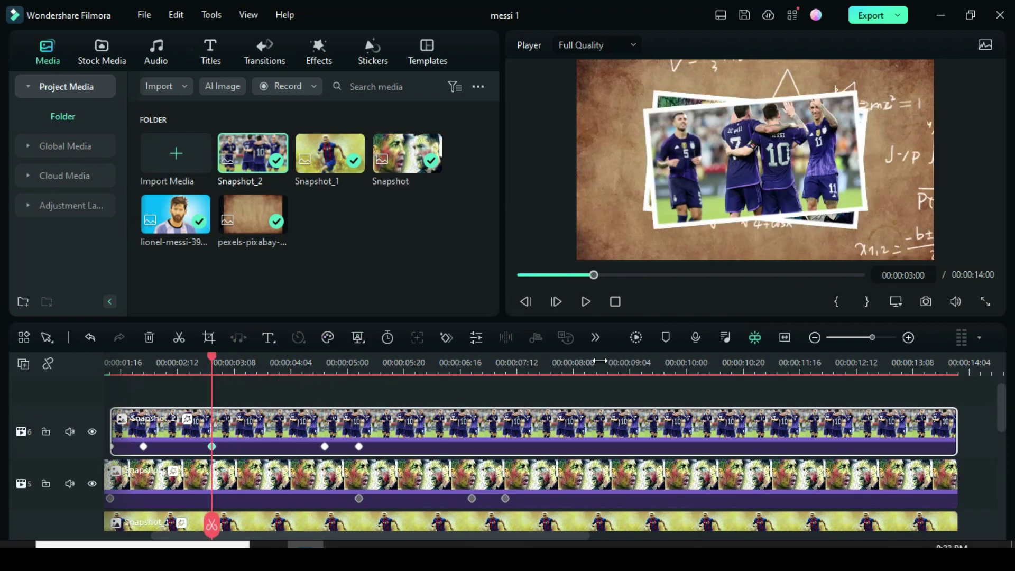
# - Fit the project in the timeline, render, and play it from the start
pyautogui.click(785, 341)
pyautogui.moveTo(742, 366); pyautogui.dragTo(510, 366)
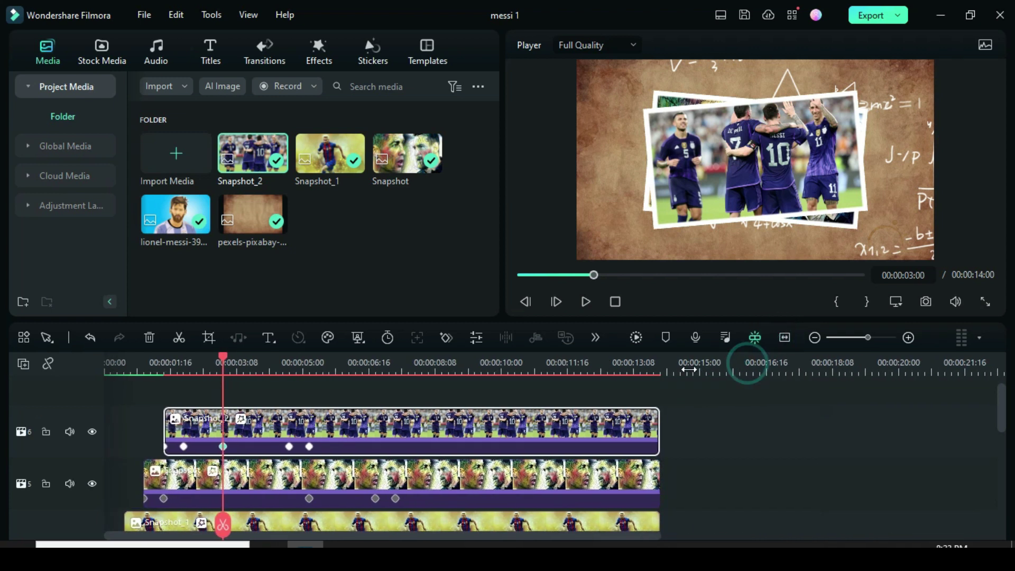
pyautogui.scroll(-1, 236, 407)
pyautogui.click(519, 275)
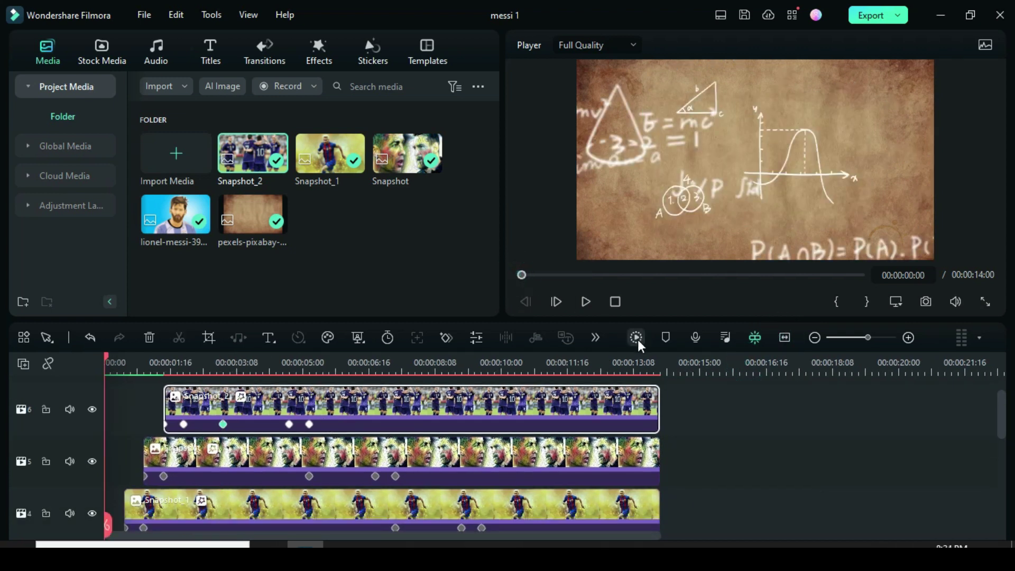
pyautogui.click(638, 338)
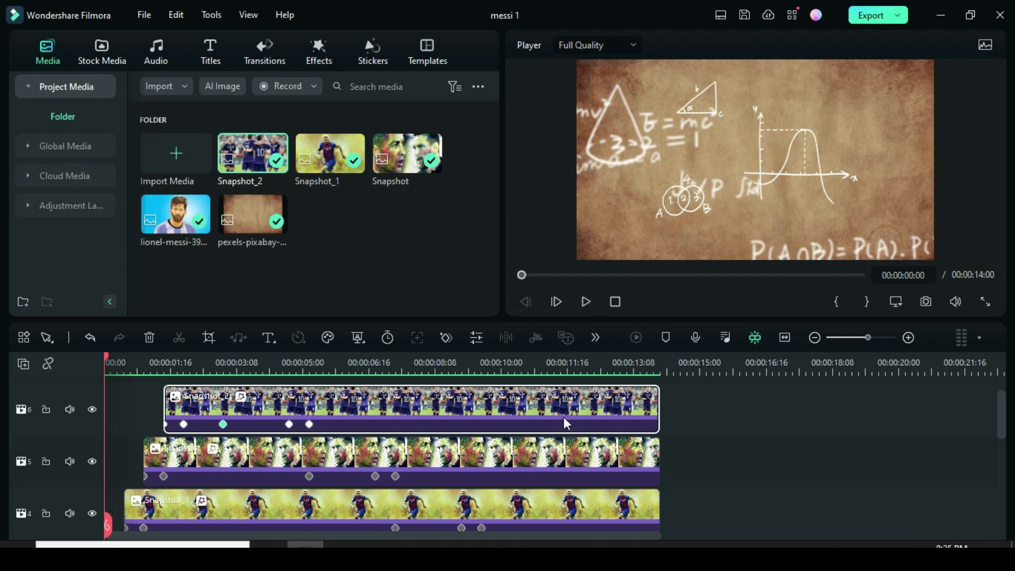
pyautogui.scroll(-3, 559, 427)
pyautogui.scroll(5, 556, 432)
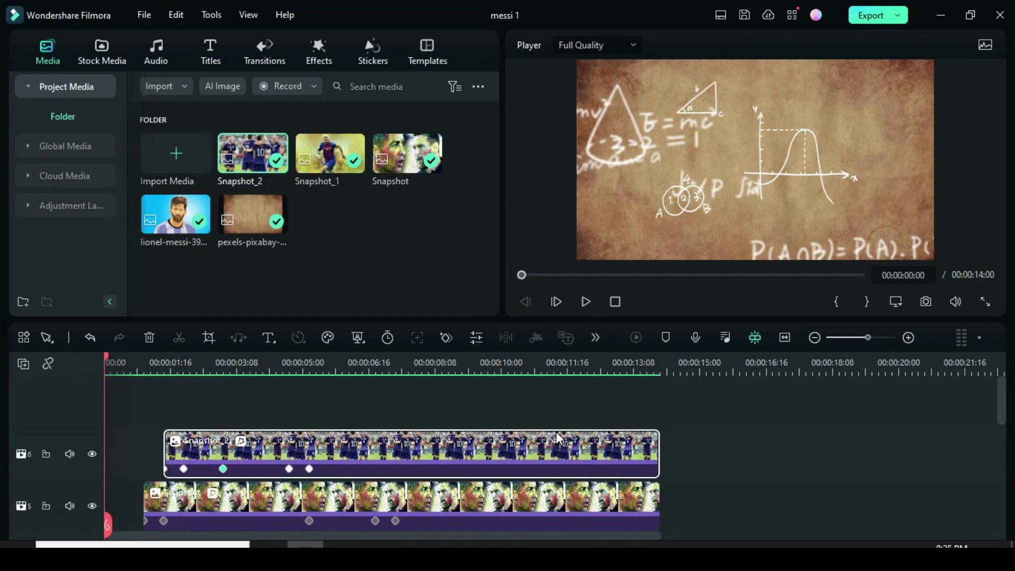
pyautogui.click(585, 306)
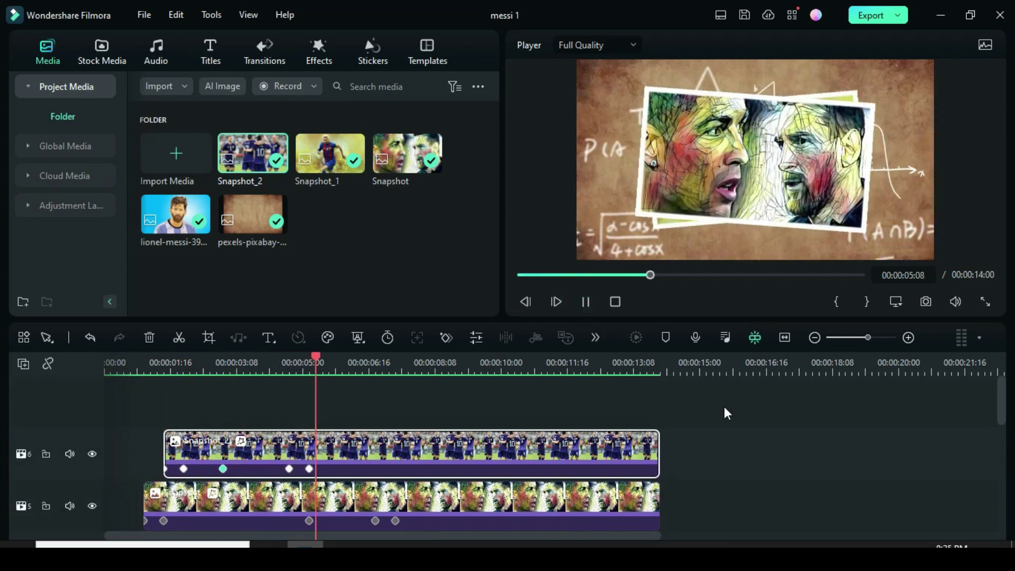
pyautogui.click(585, 302)
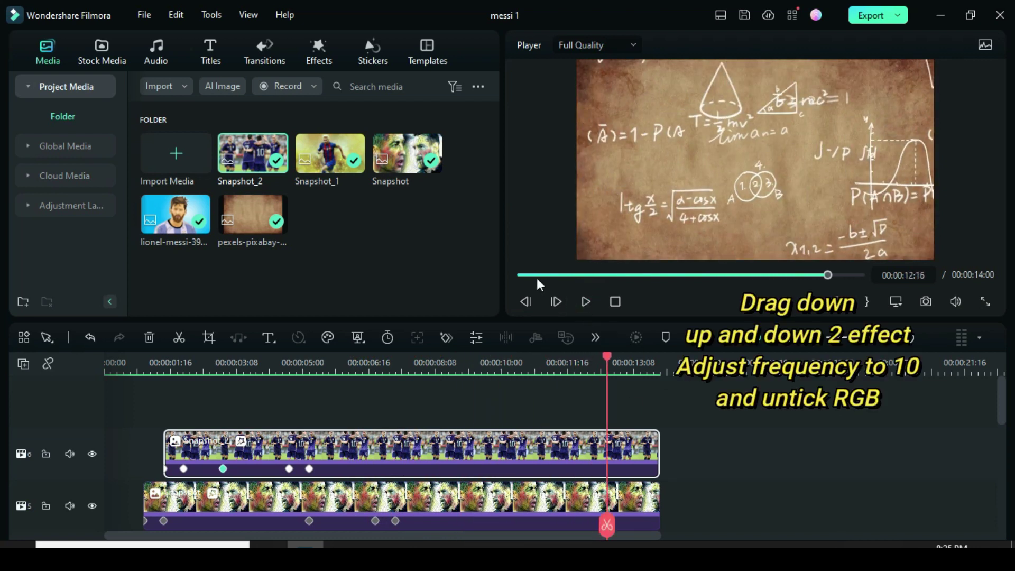
# - Add the Up-Down 2 shake on a new track stretched across the whole project
pyautogui.click(320, 50)
pyautogui.click(73, 206)
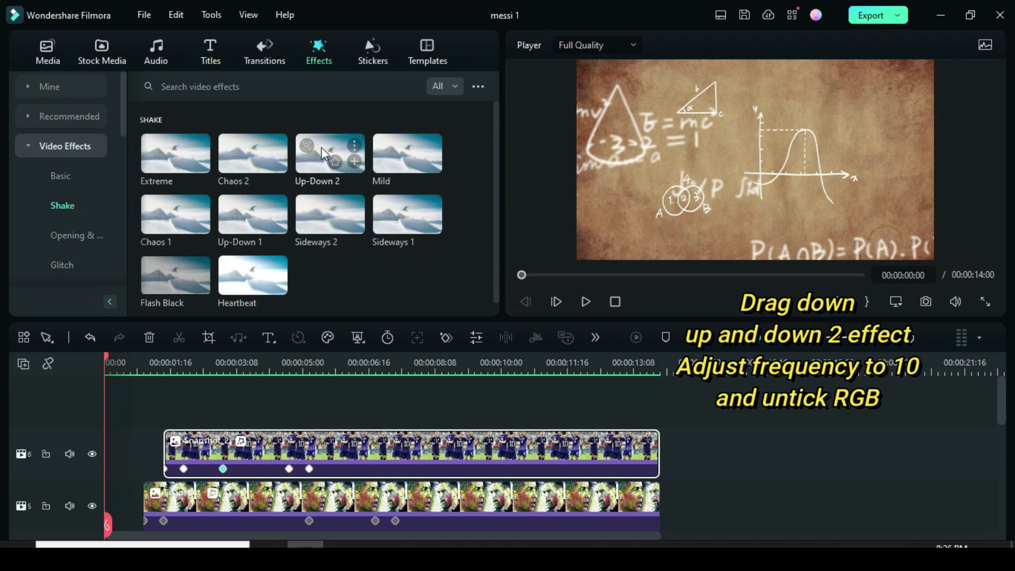
pyautogui.moveTo(325, 154); pyautogui.dragTo(279, 449)
pyautogui.moveTo(410, 446); pyautogui.dragTo(659, 444)
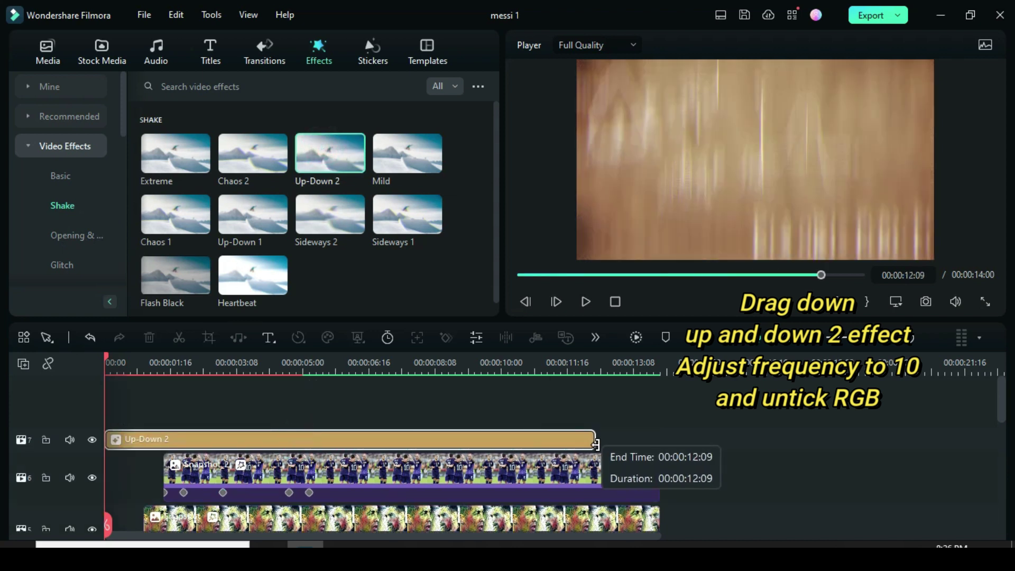
# - Set Up-Down 2 frequency to 10 with RGB separation off, then render the timeline
pyautogui.doubleClick(367, 447)
pyautogui.scroll(2, 161, 125)
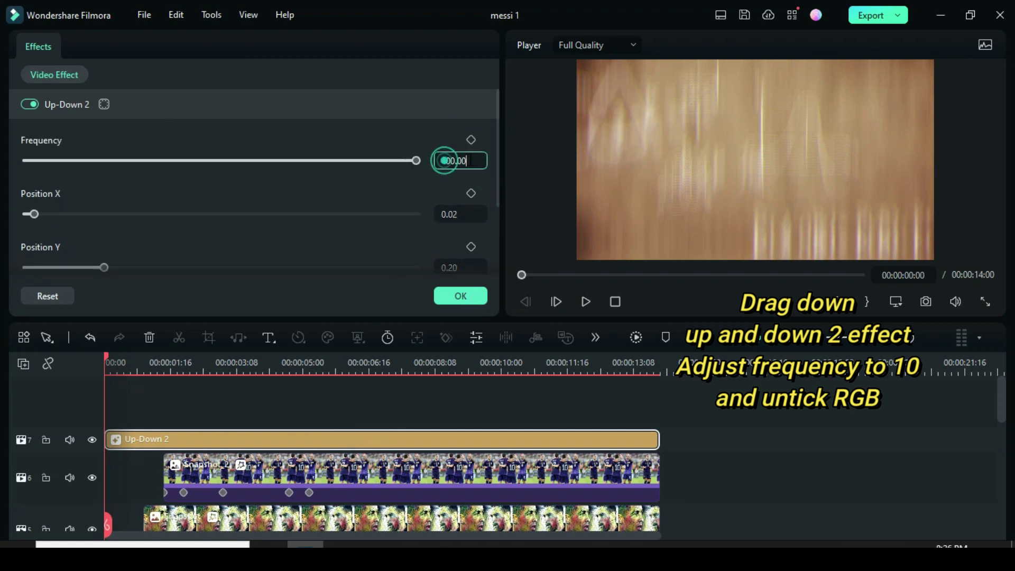
pyautogui.write('10')
pyautogui.press('Return')
pyautogui.moveTo(493, 142); pyautogui.dragTo(489, 239)
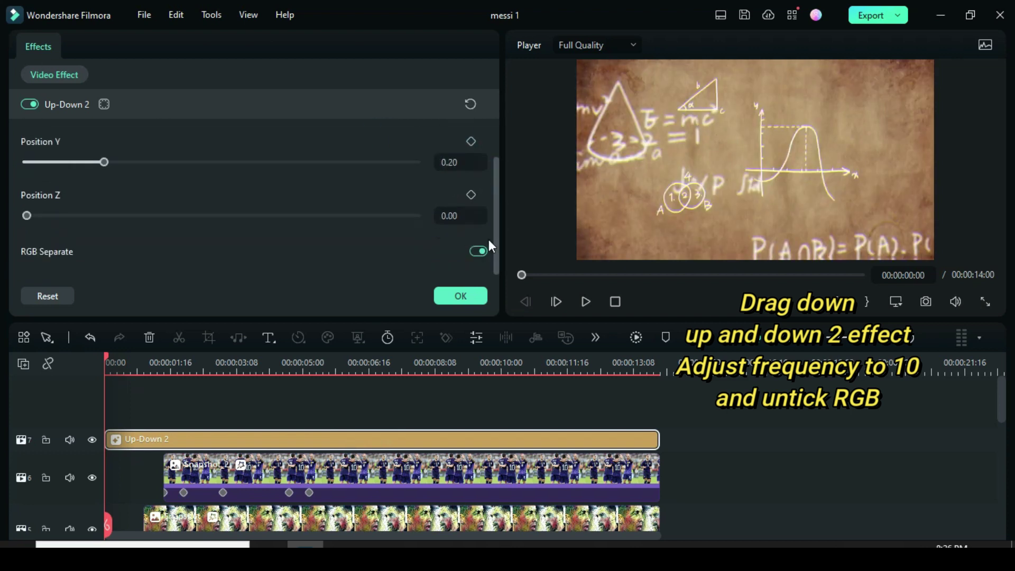
pyautogui.click(477, 252)
pyautogui.click(458, 296)
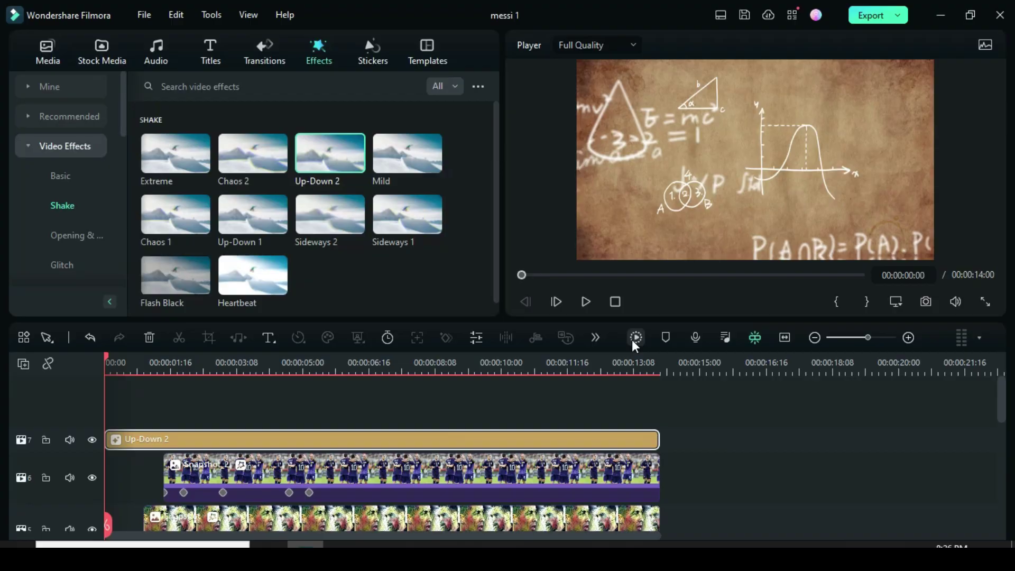
pyautogui.click(634, 338)
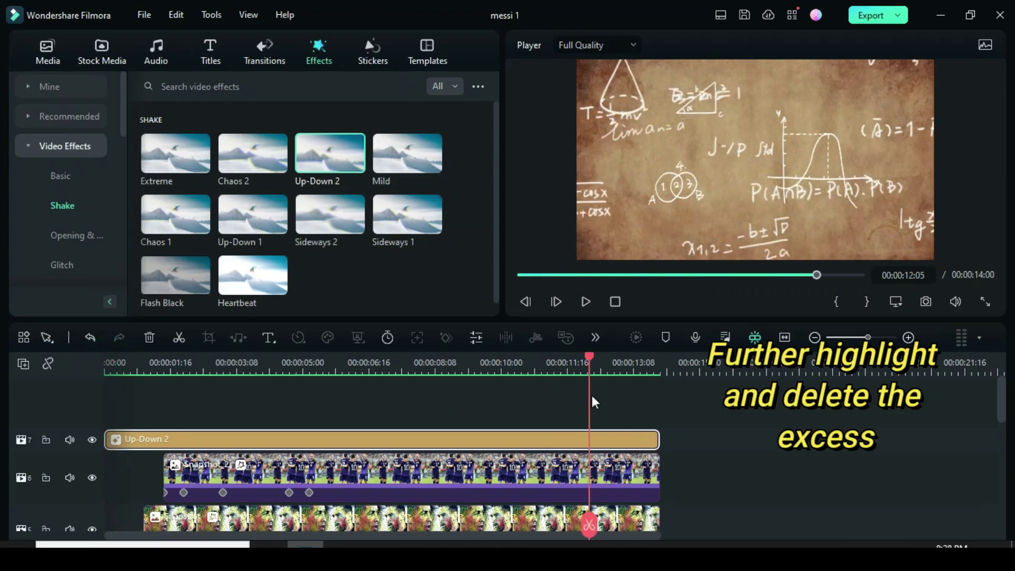
# - Delete everything after 00:00:11:20 on all tracks
pyautogui.scroll(-3, 608, 415)
pyautogui.scroll(1, 626, 434)
pyautogui.click(575, 361)
pyautogui.scroll(3, 602, 367)
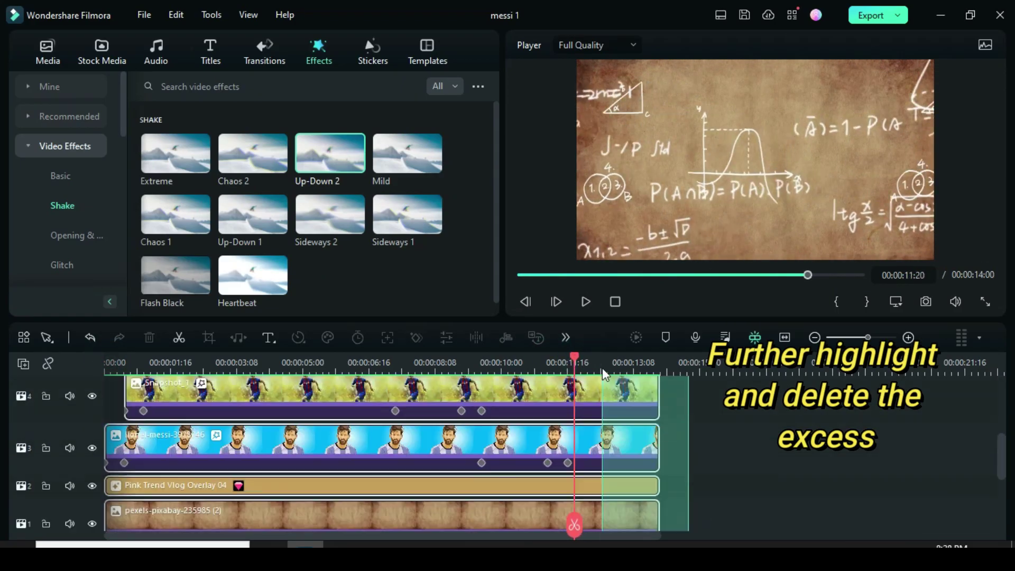
pyautogui.scroll(-3, 370, 450)
pyautogui.click(149, 337)
# - Play the trimmed project from the start
pyautogui.scroll(3, 370, 450)
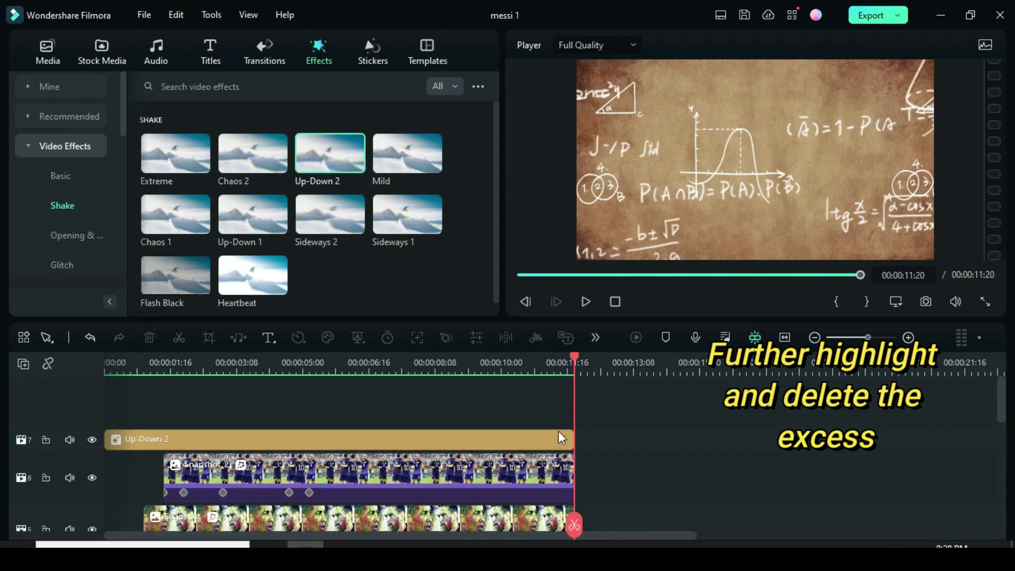
pyautogui.scroll(-2, 370, 450)
pyautogui.scroll(-2, 317, 460)
pyautogui.scroll(-2, 238, 470)
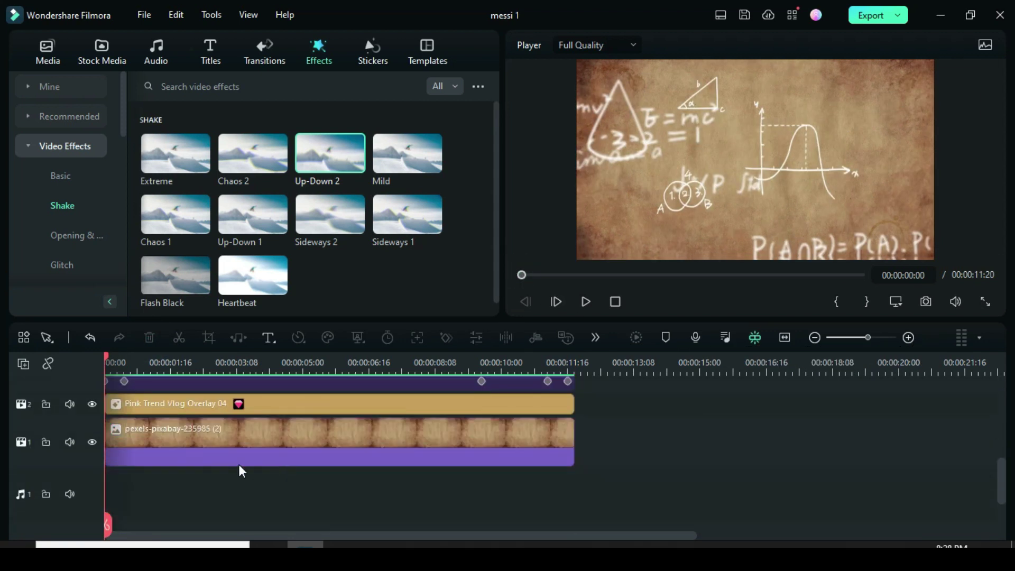
pyautogui.scroll(1, 334, 458)
pyautogui.scroll(3, 334, 458)
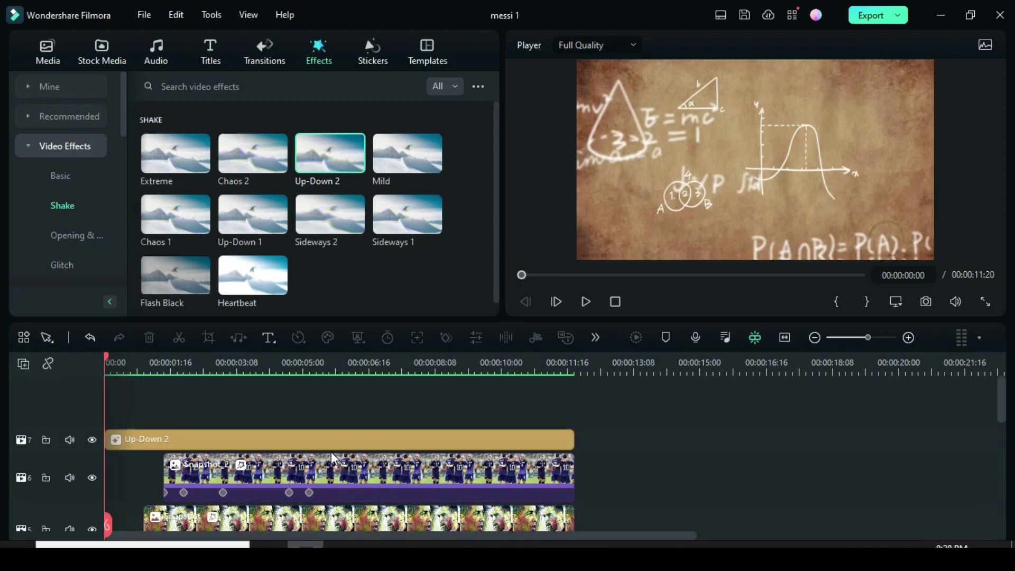
pyautogui.click(581, 302)
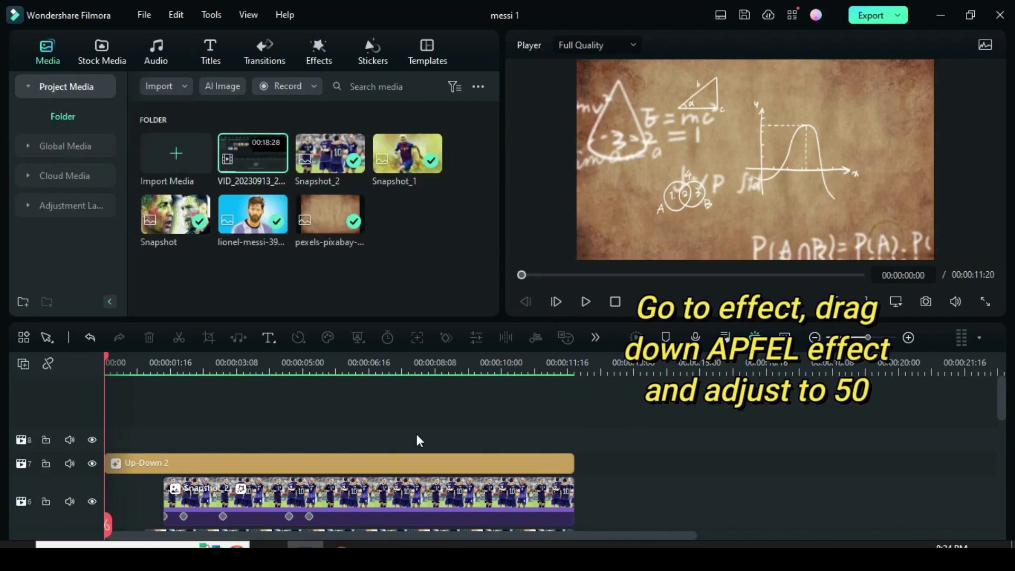
# - Drag the Apfel effect onto a new top track at the timeline start
pyautogui.click(319, 47)
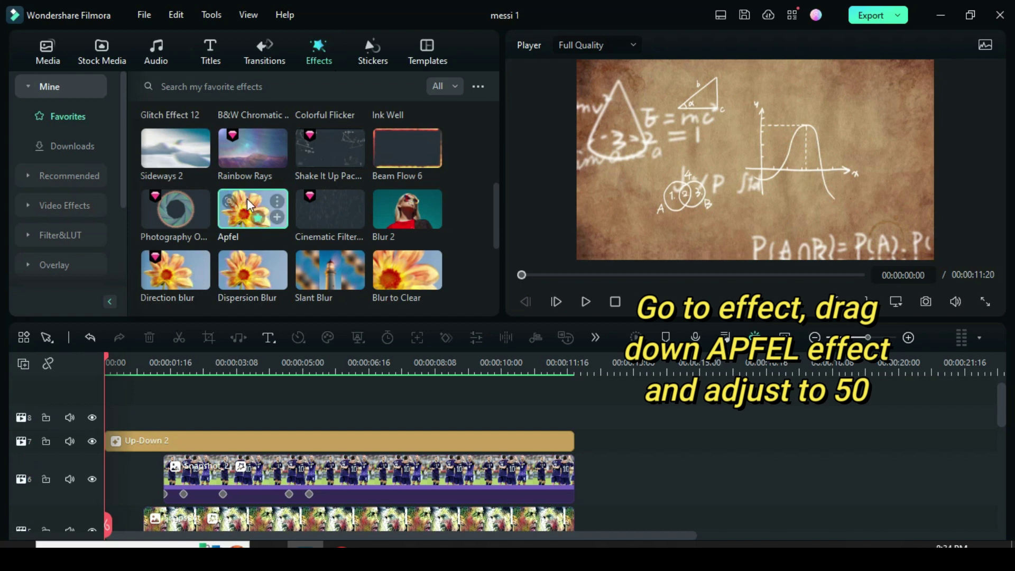
pyautogui.moveTo(250, 205)
pyautogui.mouseDown()
pyautogui.moveTo(122, 417)
pyautogui.moveTo(108, 403)
pyautogui.mouseUp()
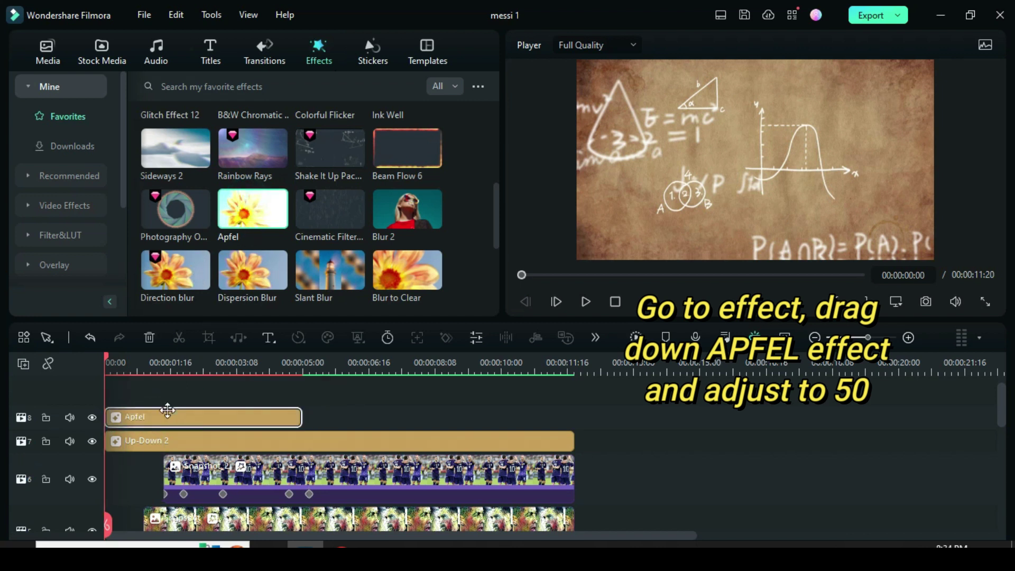